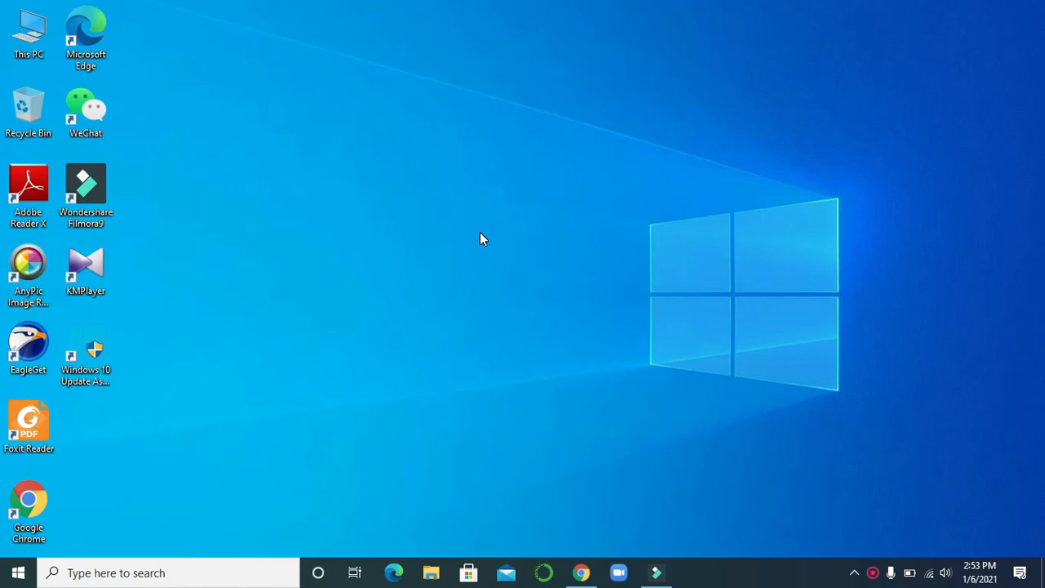
# Switch to Chrome, open the China Scholarship Council registration email in Gmail and follow its account activation link.
pyautogui.click(581, 572)
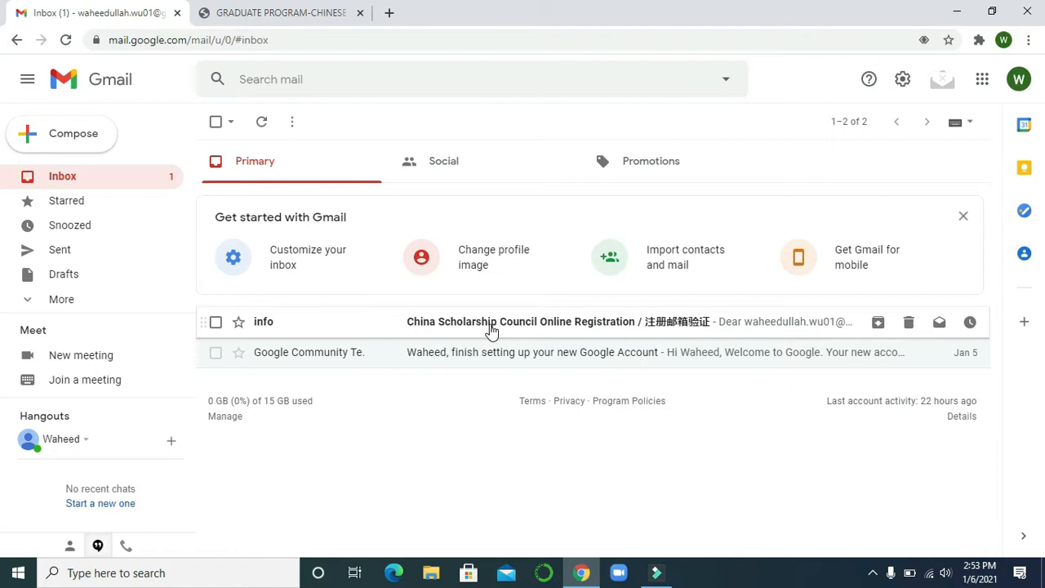
pyautogui.click(495, 330)
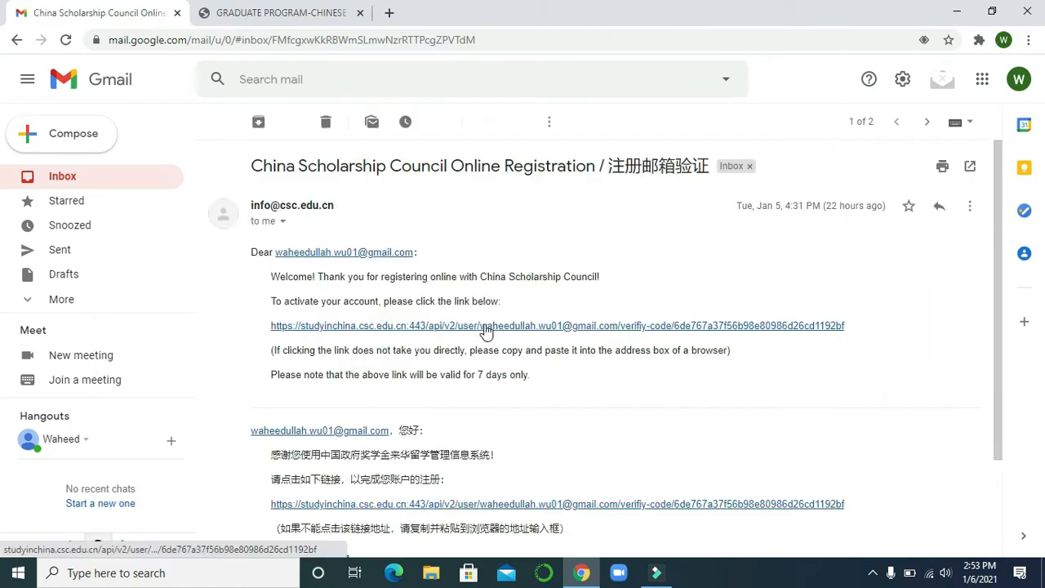
pyautogui.click(397, 330)
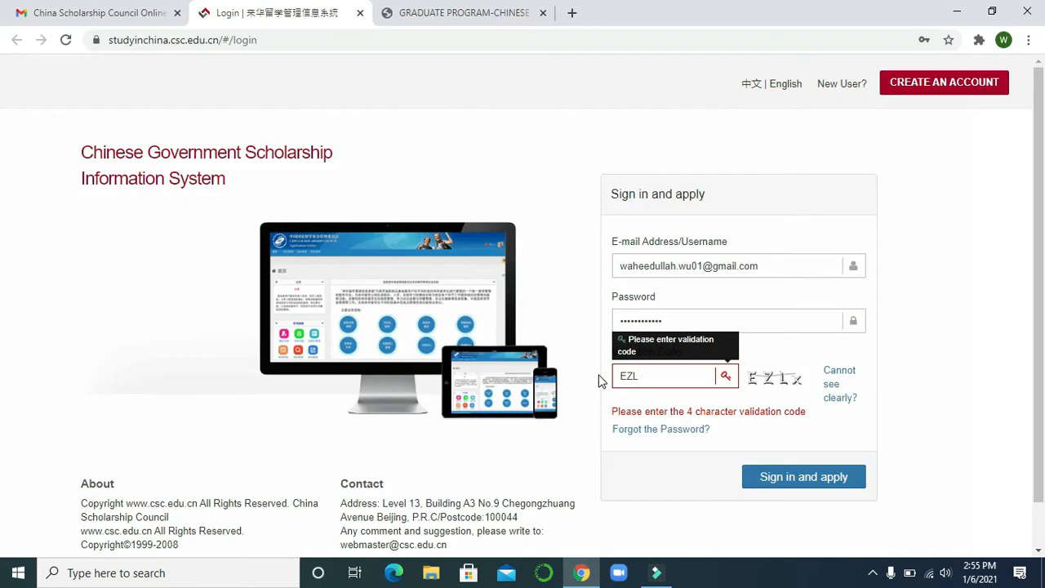
# Complete the validation code on the scholarship login page and sign in to apply.
pyautogui.write('x')
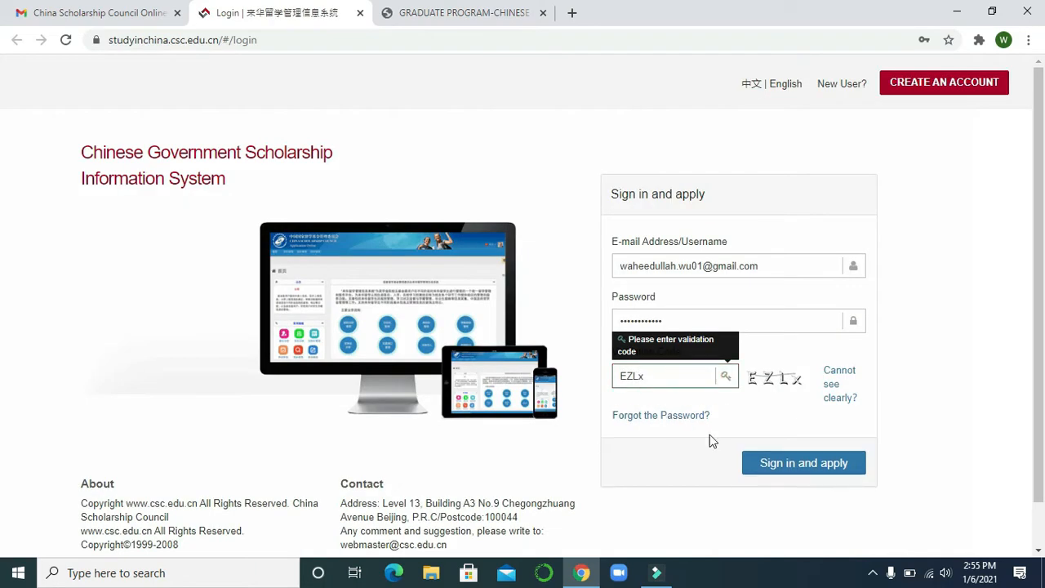
pyautogui.click(781, 471)
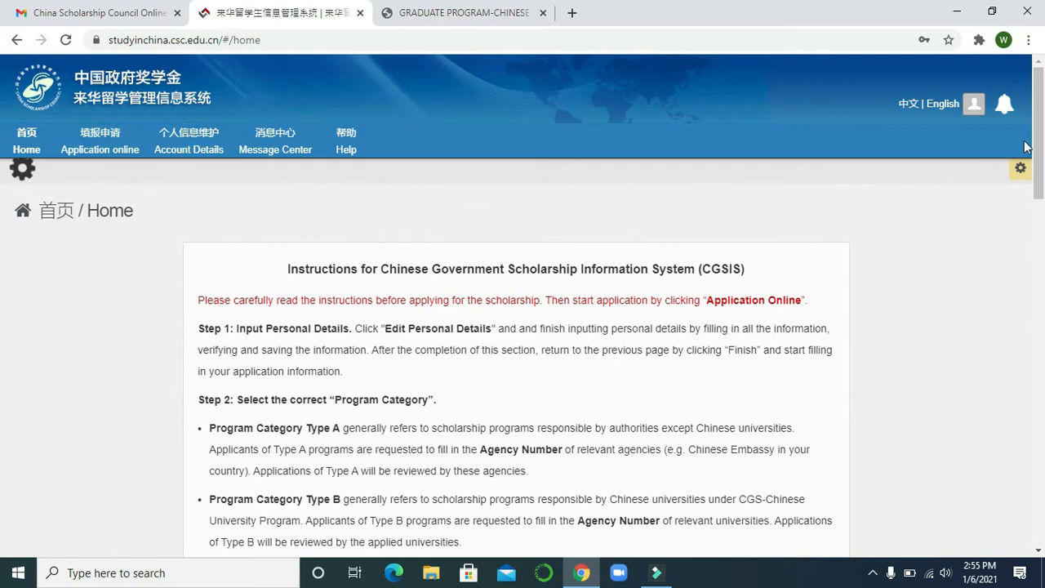
# Go to the online application page and open the personal details for editing.
pyautogui.moveTo(1043, 125)
pyautogui.mouseDown()
pyautogui.moveTo(1043, 487)
pyautogui.moveTo(1044, 129)
pyautogui.mouseUp()
pyautogui.click(102, 177)
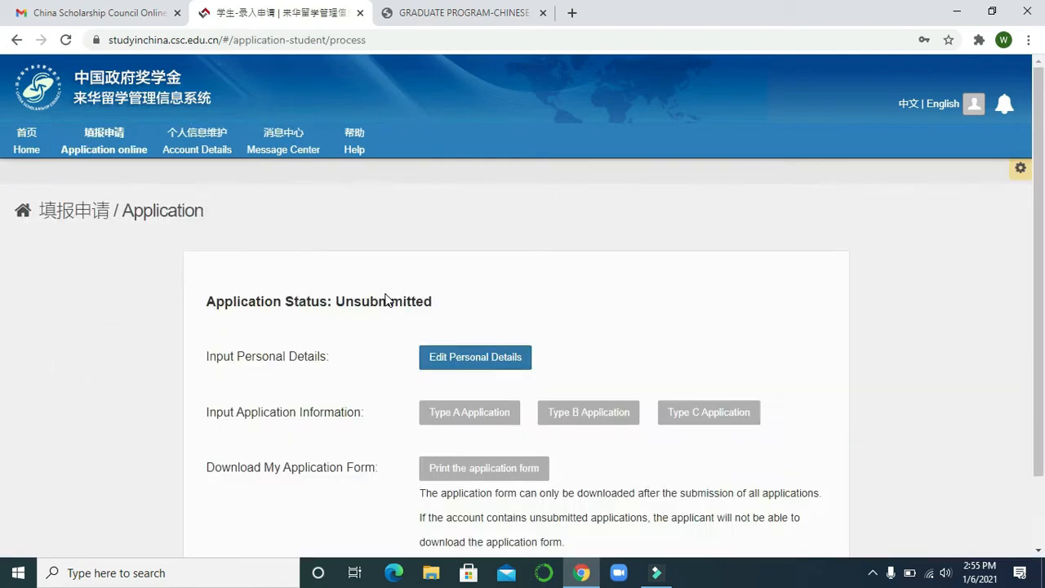
pyautogui.click(479, 363)
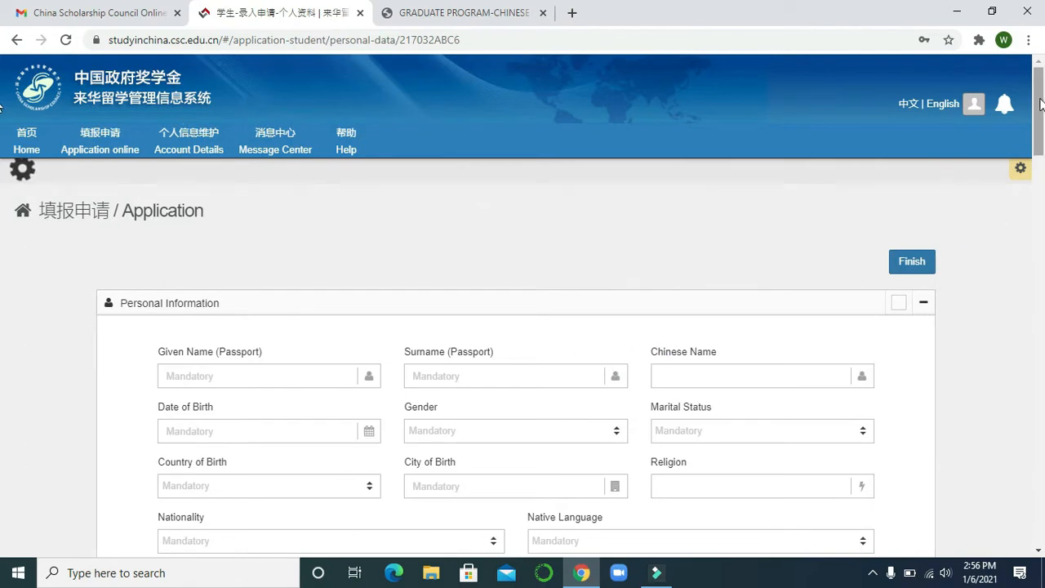
# Complete the Personal Information section with passport, contact and emergency contact details, leave the Chinese name blank, and verify and save it.
pyautogui.moveTo(1041, 124); pyautogui.dragTo(1044, 167)
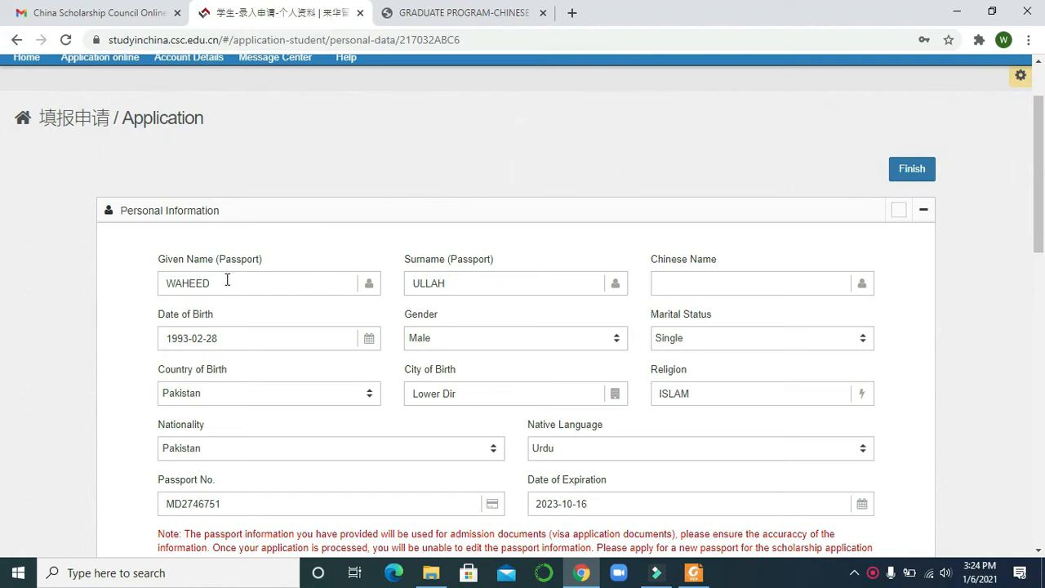
pyautogui.click(693, 282)
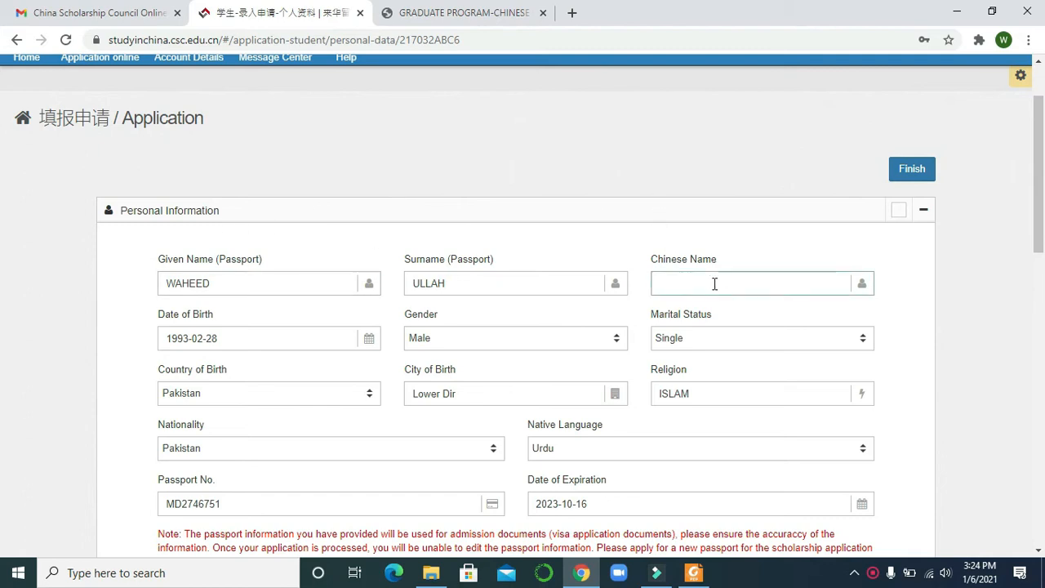
pyautogui.moveTo(1042, 133); pyautogui.dragTo(1044, 238)
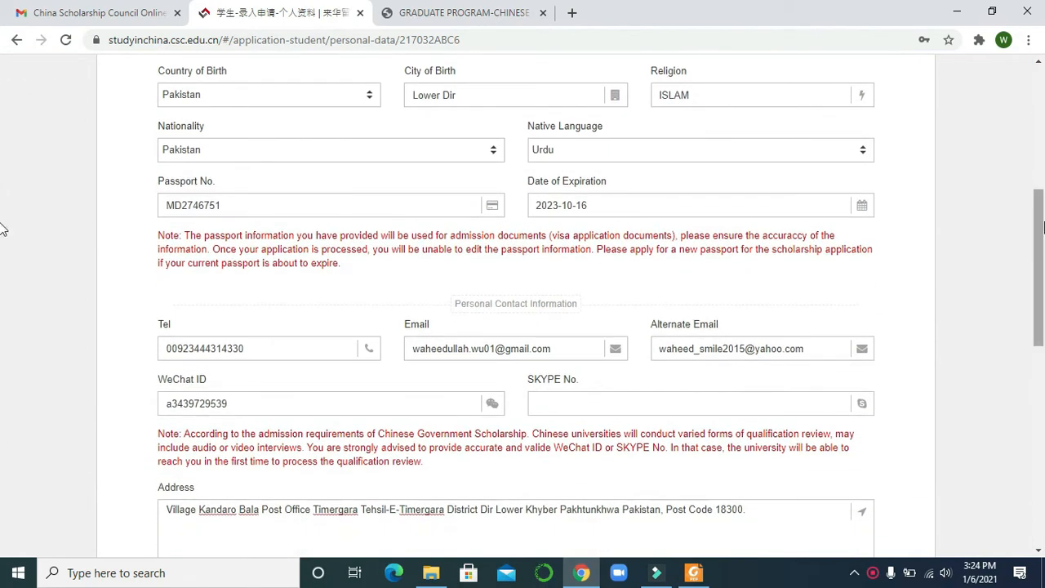
pyautogui.scroll(-4, 2, 310)
pyautogui.moveTo(1043, 317); pyautogui.dragTo(1044, 333)
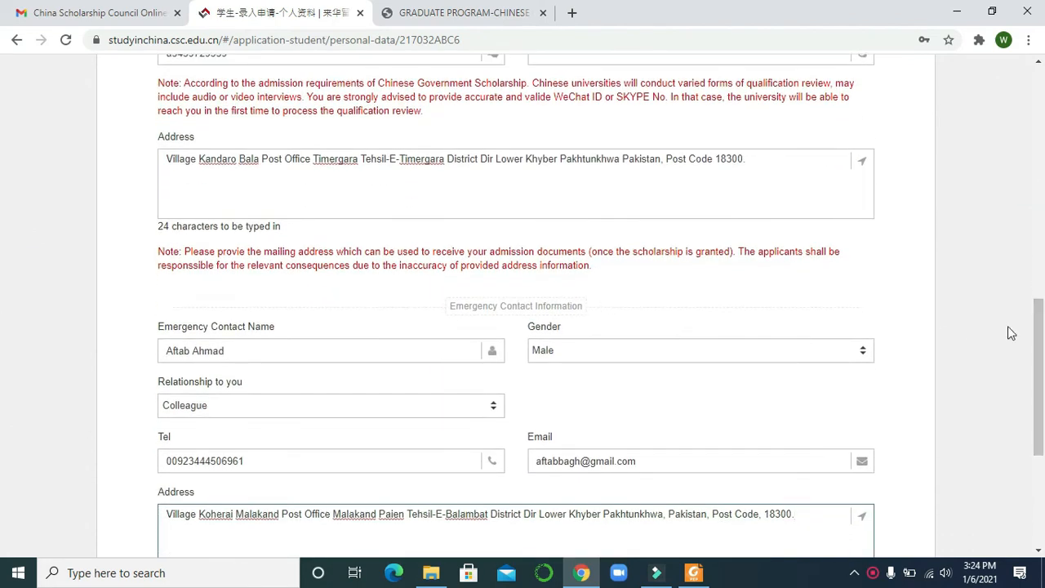
pyautogui.moveTo(1042, 338); pyautogui.dragTo(1044, 431)
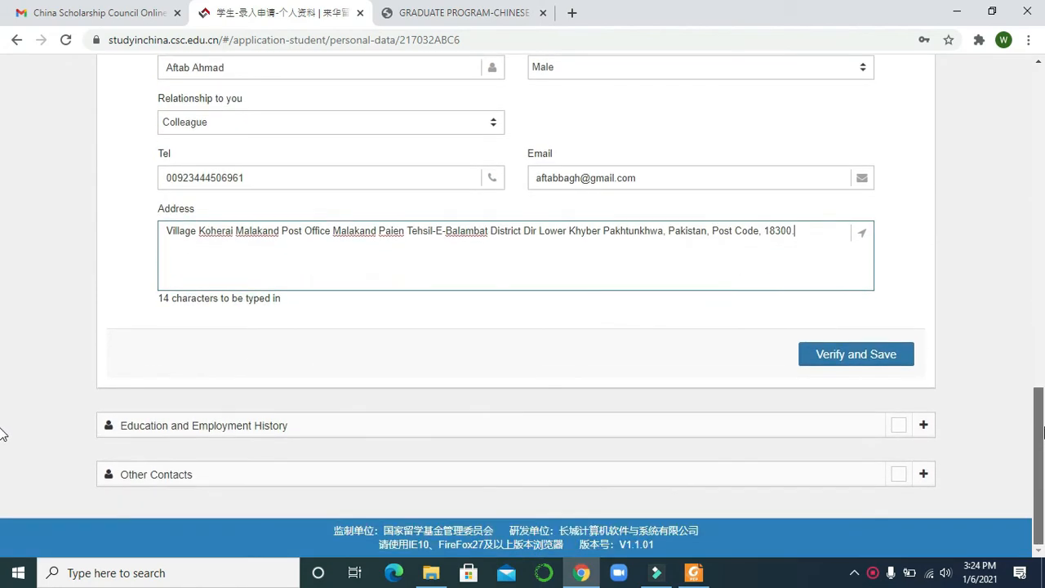
pyautogui.click(852, 364)
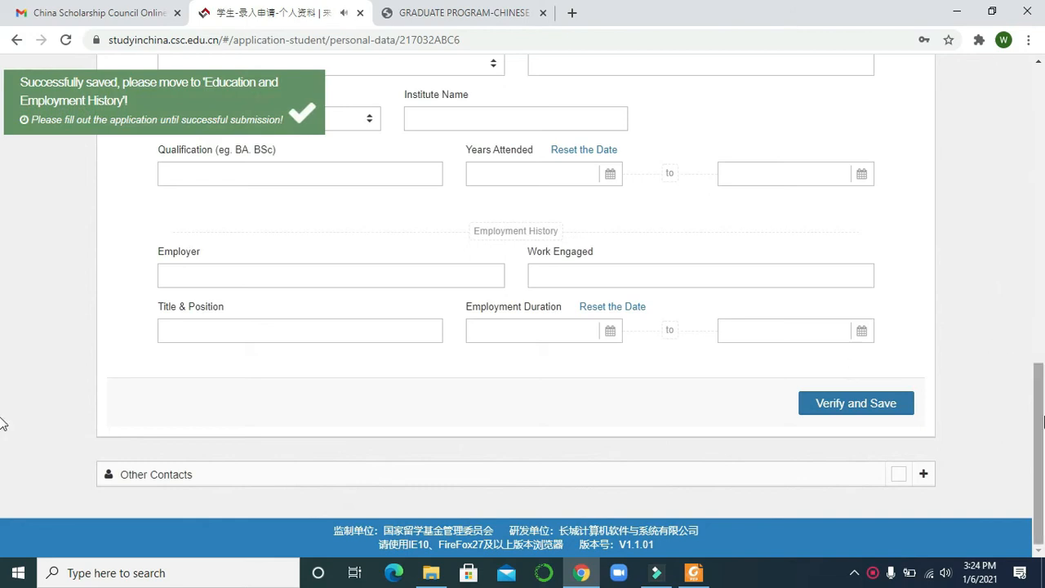
# Complete the Education and Employment History with Master's, Bachelor's and Senior High School entries plus the Admin Finance manager job, and verify and save it.
pyautogui.moveTo(1044, 434); pyautogui.dragTo(1044, 214)
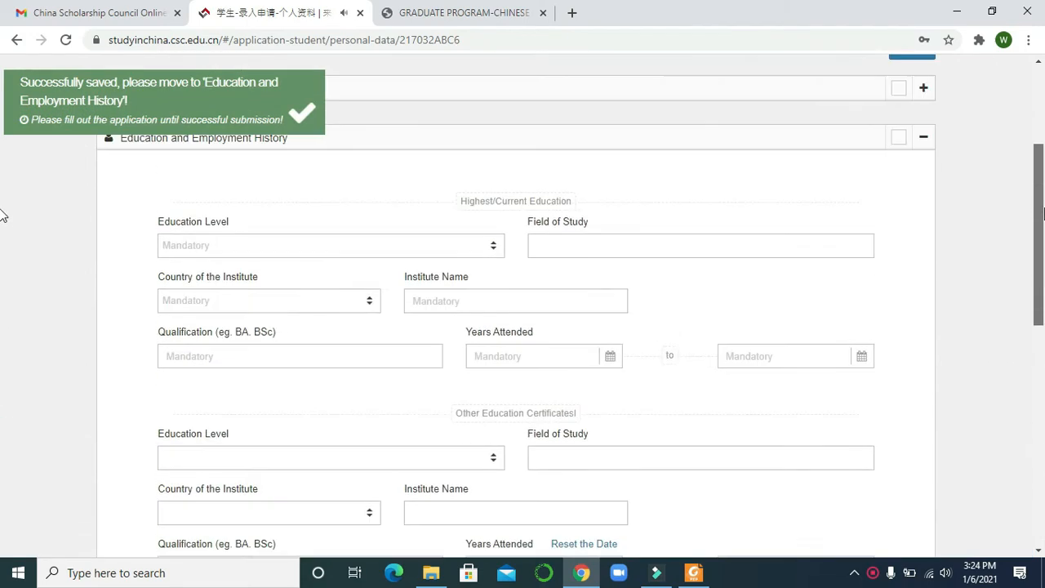
pyautogui.scroll(1, 2, 215)
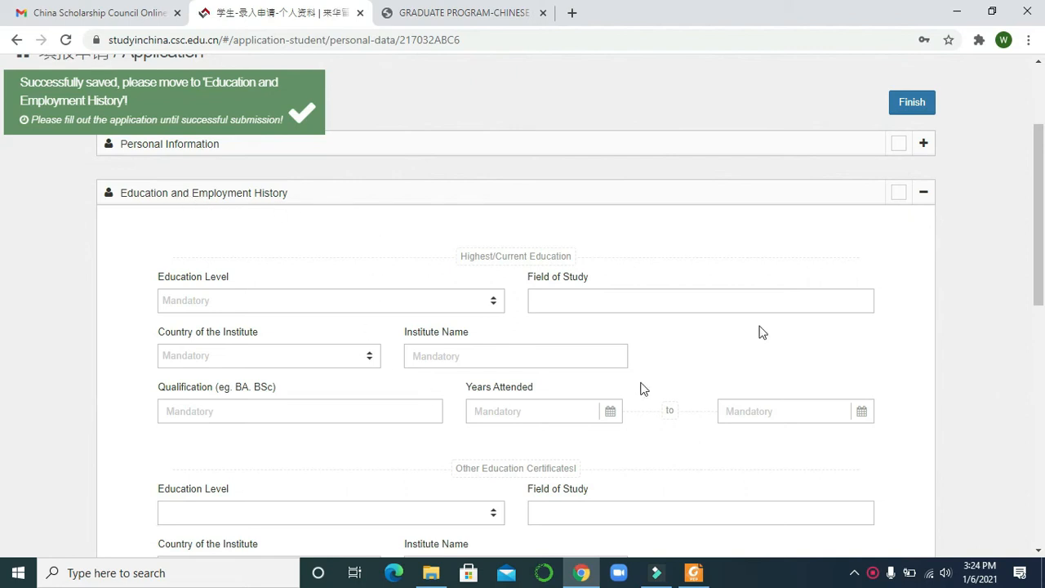
pyautogui.moveTo(1040, 214); pyautogui.dragTo(1038, 462)
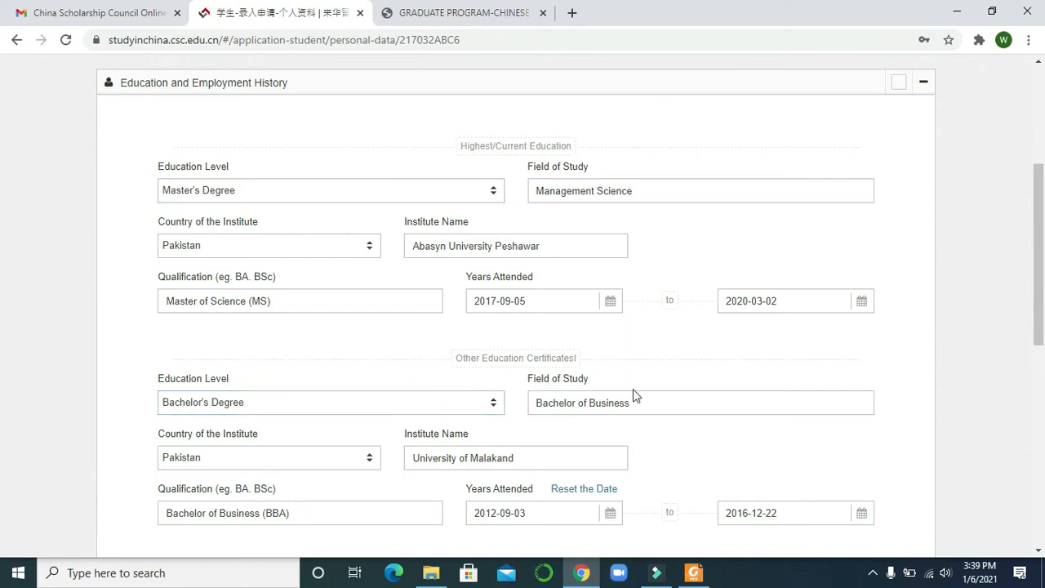
pyautogui.moveTo(1037, 228); pyautogui.dragTo(1037, 333)
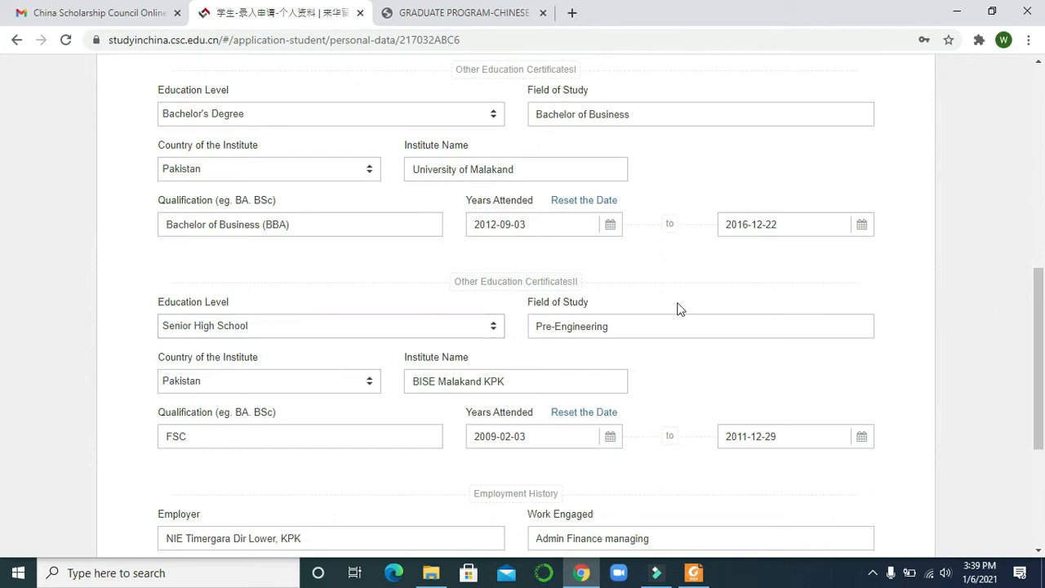
pyautogui.scroll(-4, 2, 326)
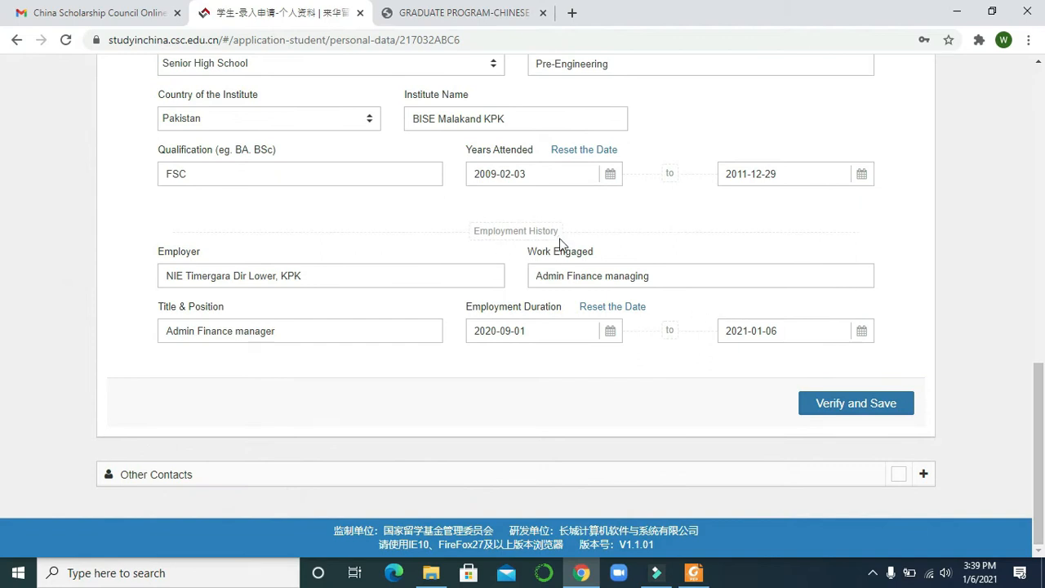
pyautogui.click(842, 411)
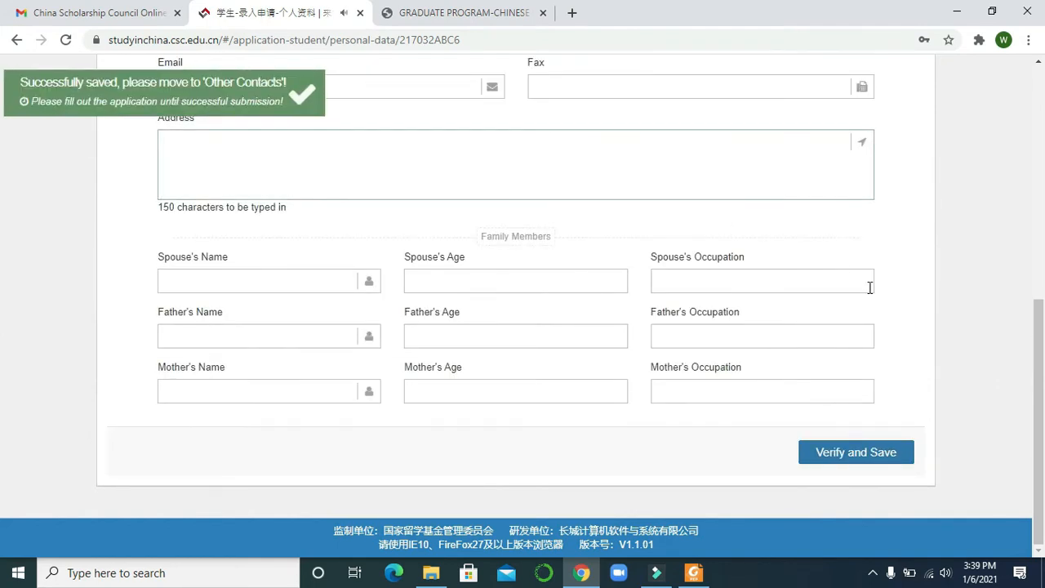
# Complete the Other Contacts section with the contact in China and both parents' details, and verify and save it.
pyautogui.moveTo(1040, 375); pyautogui.dragTo(1041, 245)
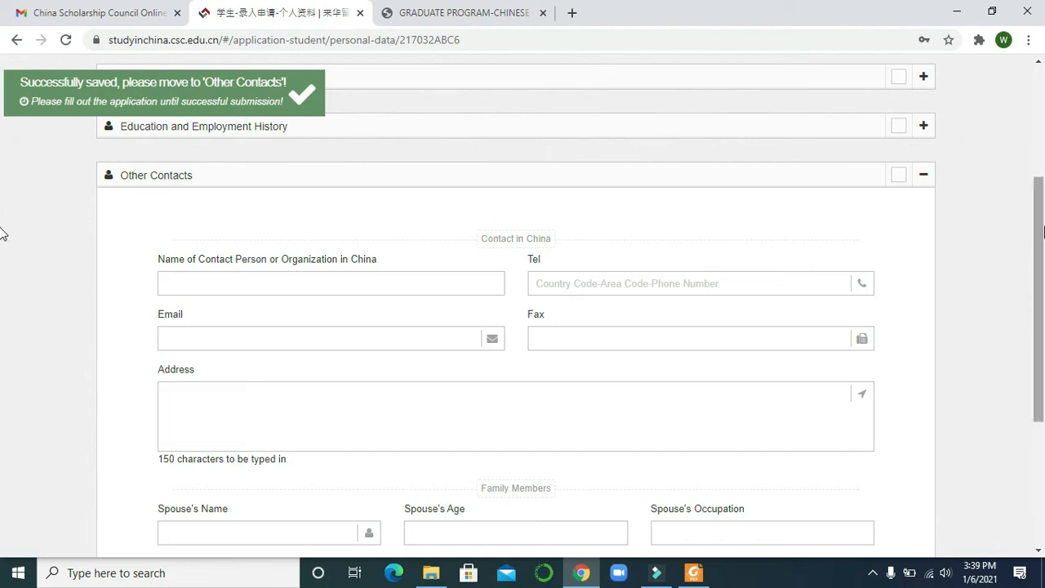
pyautogui.moveTo(1041, 232); pyautogui.dragTo(1038, 339)
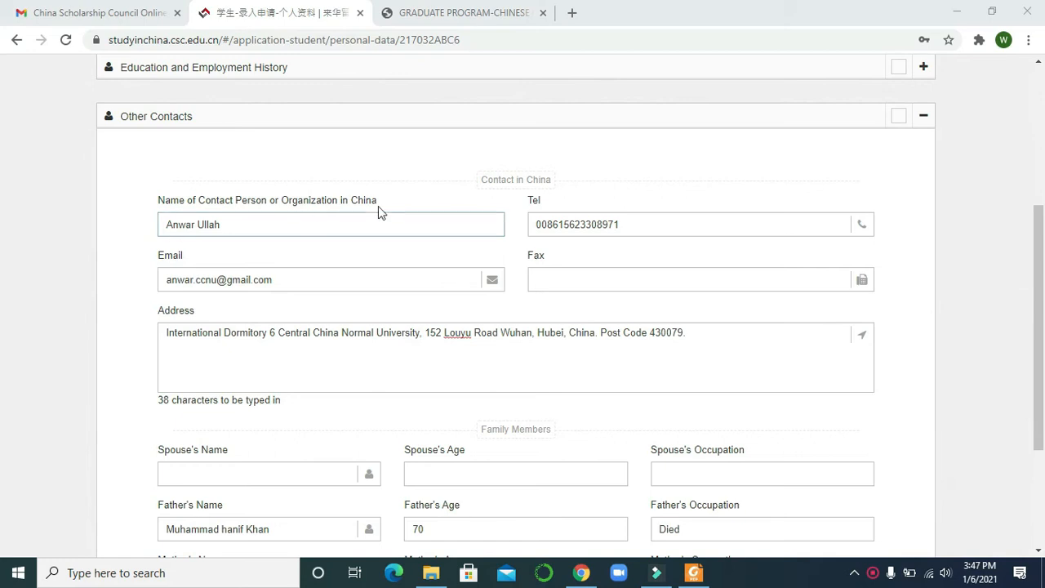
pyautogui.click(1040, 247)
pyautogui.moveTo(1040, 246); pyautogui.dragTo(1040, 327)
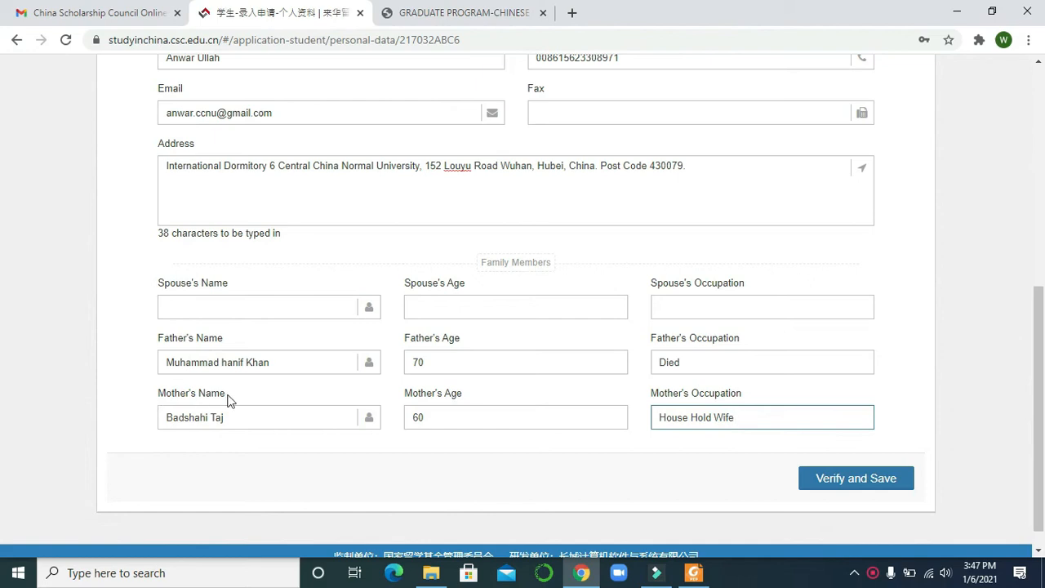
pyautogui.click(842, 487)
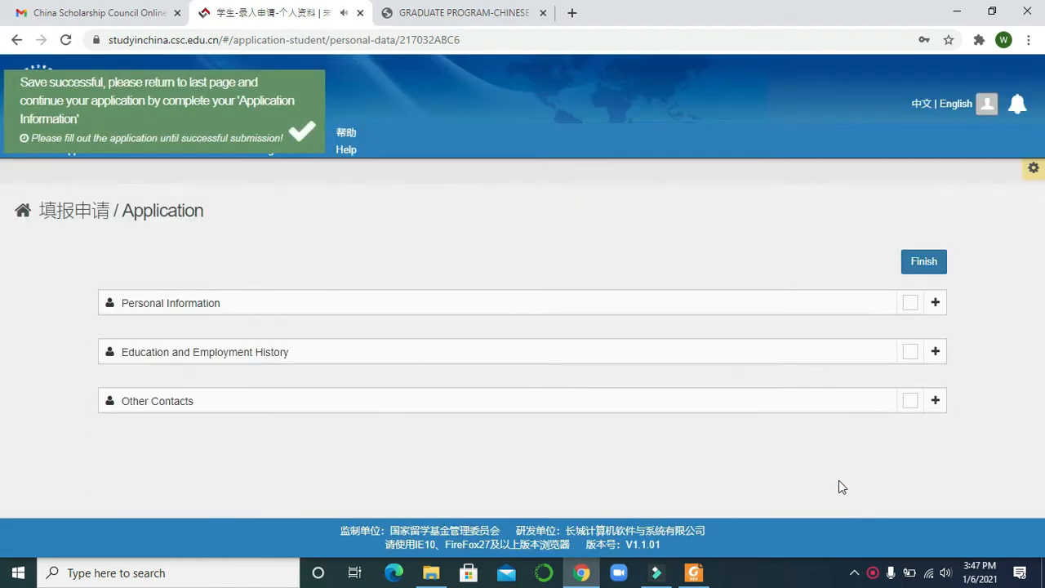
# Finish the personal details and add a new application under Type B.
pyautogui.click(924, 263)
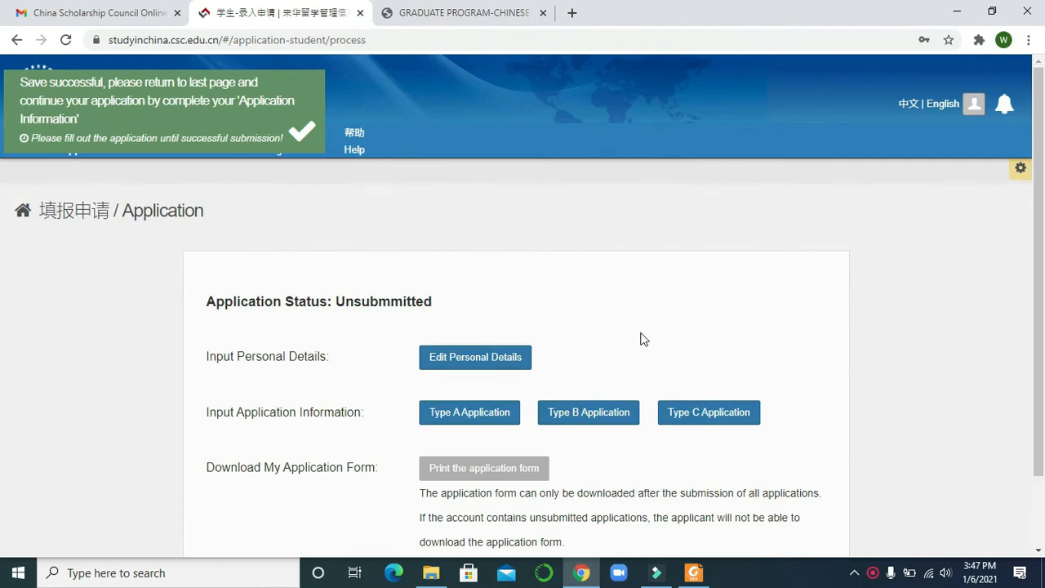
pyautogui.click(588, 421)
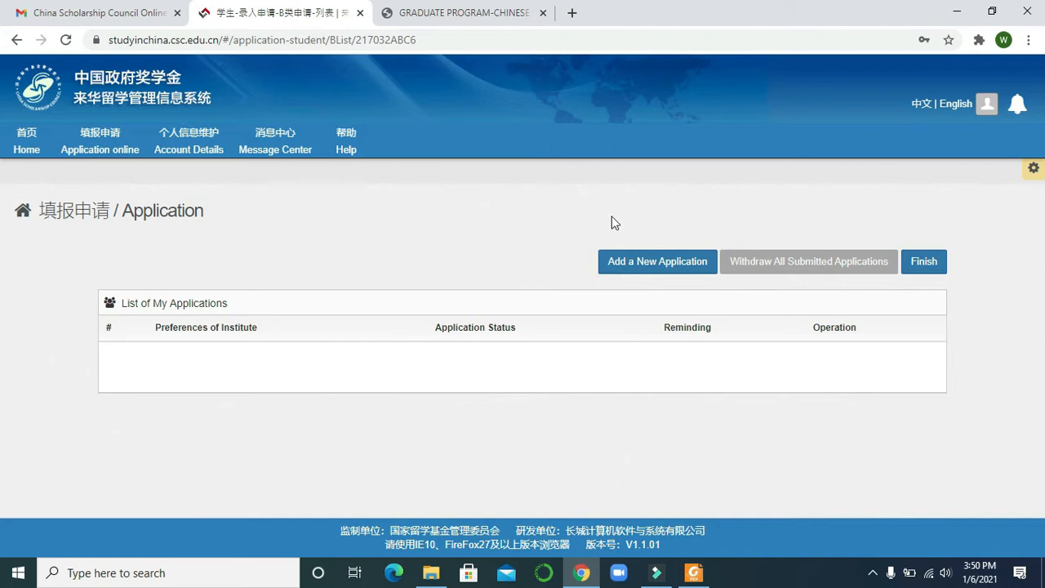
pyautogui.click(644, 263)
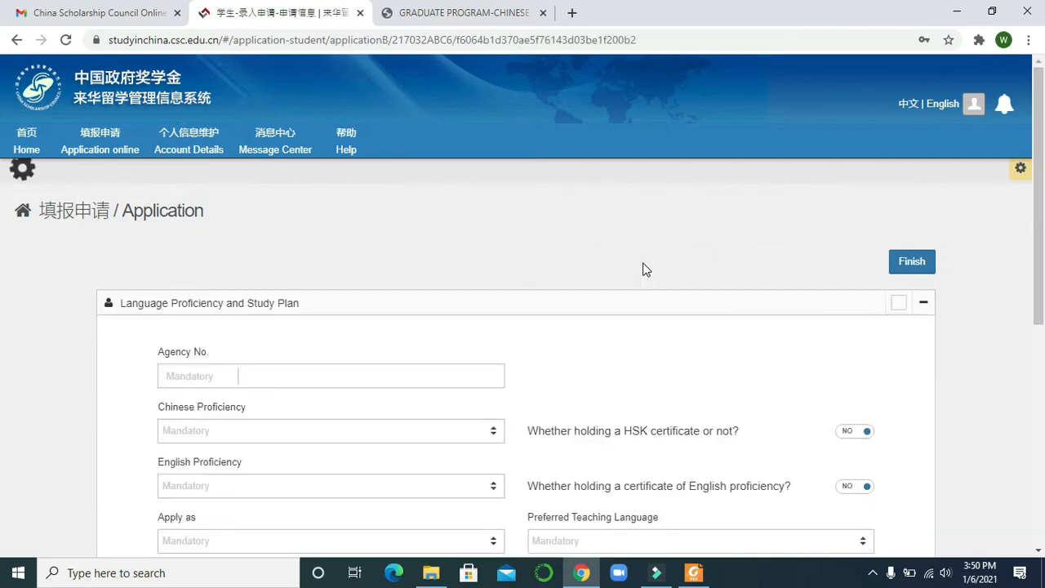
# Look up Wuhan University's code on its graduate program page and enter 10486 as the Agency No.
pyautogui.scroll(-1, 2, 198)
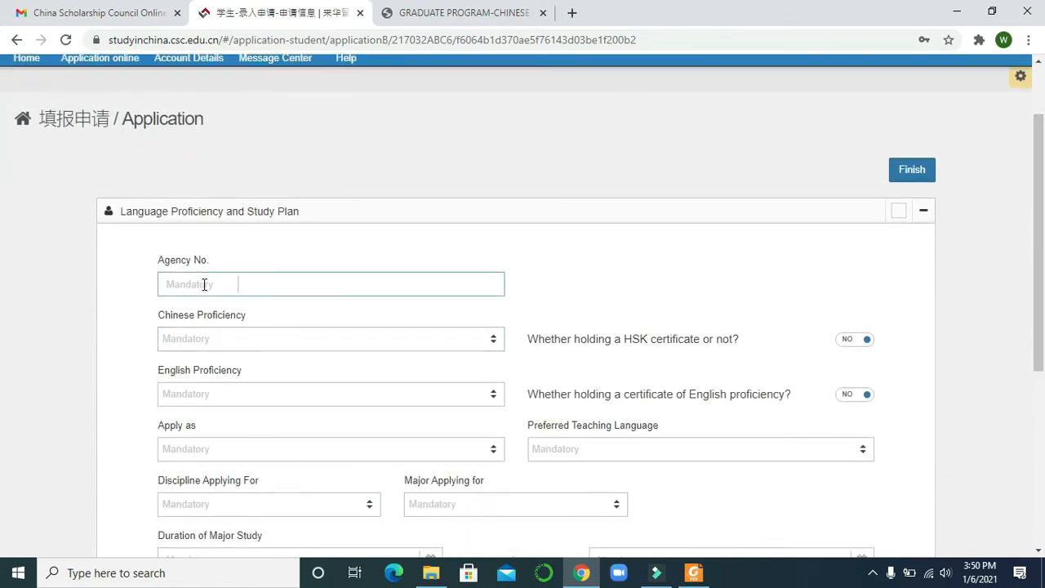
pyautogui.click(426, 10)
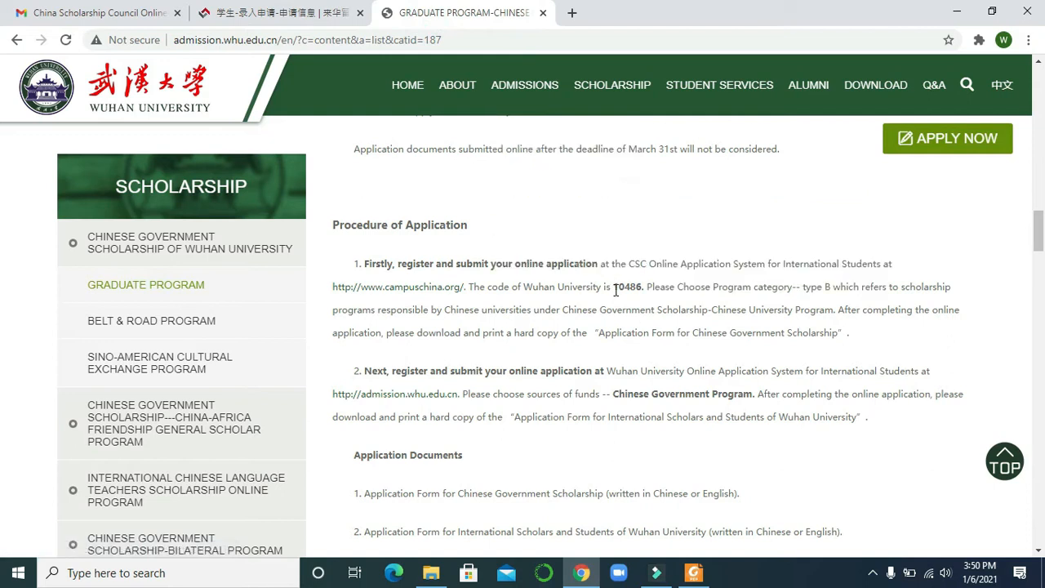
pyautogui.moveTo(615, 290); pyautogui.dragTo(643, 289)
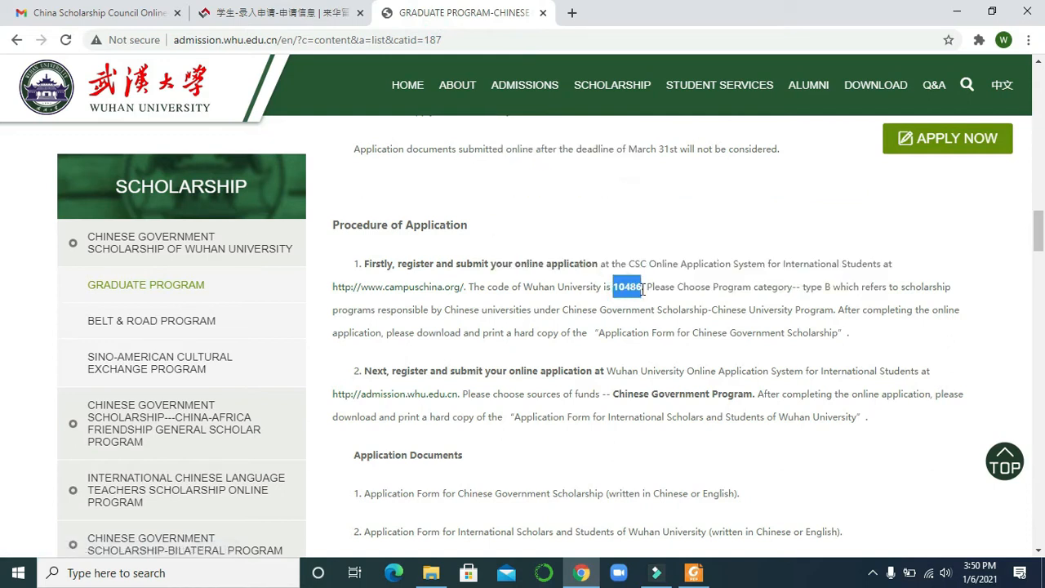
pyautogui.click(261, 13)
pyautogui.click(430, 294)
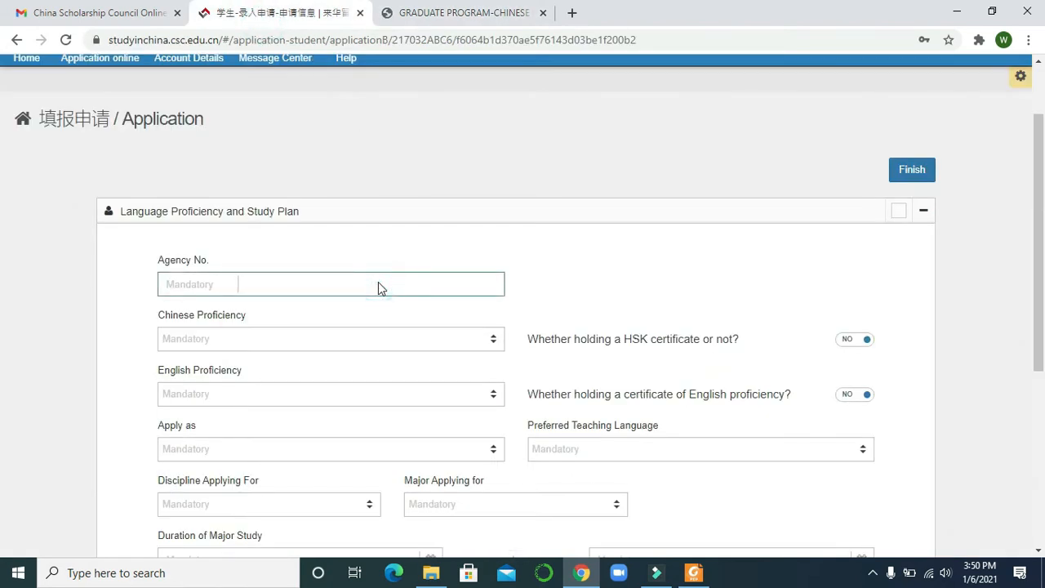
pyautogui.write('10486')
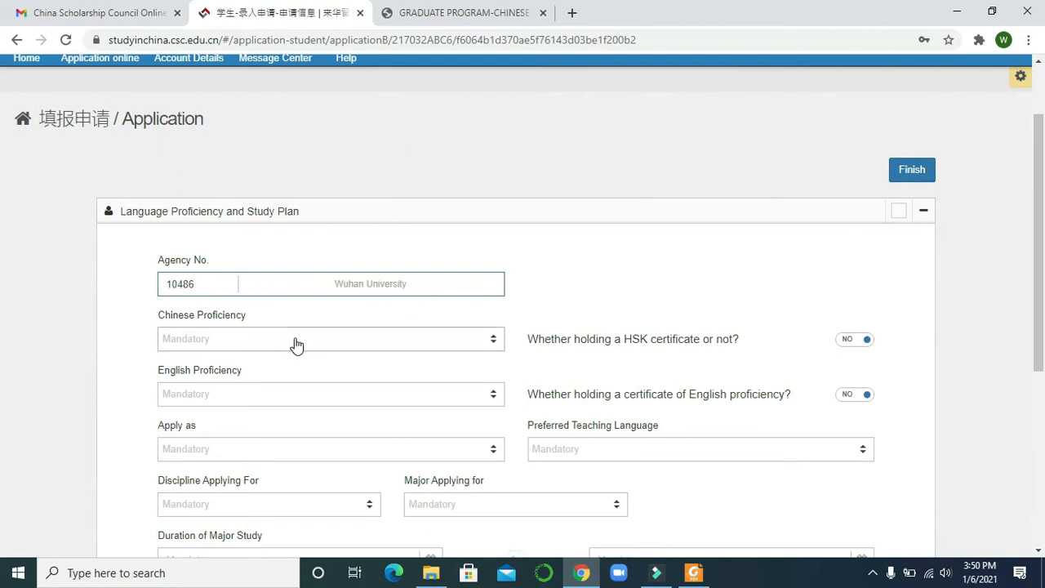
# Set Chinese Proficiency to Poor and English Proficiency to Excellent.
pyautogui.click(405, 343)
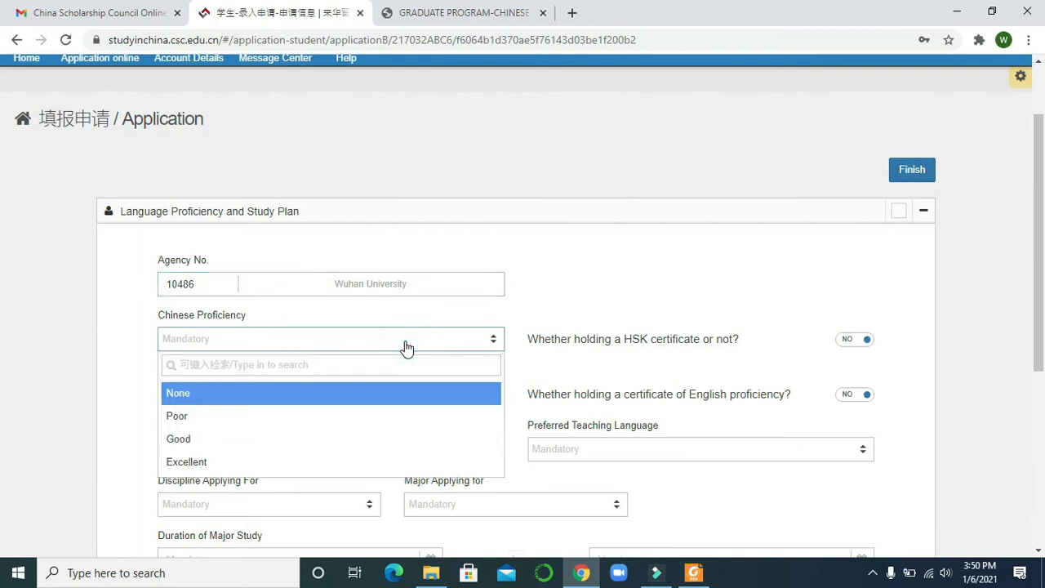
pyautogui.click(214, 417)
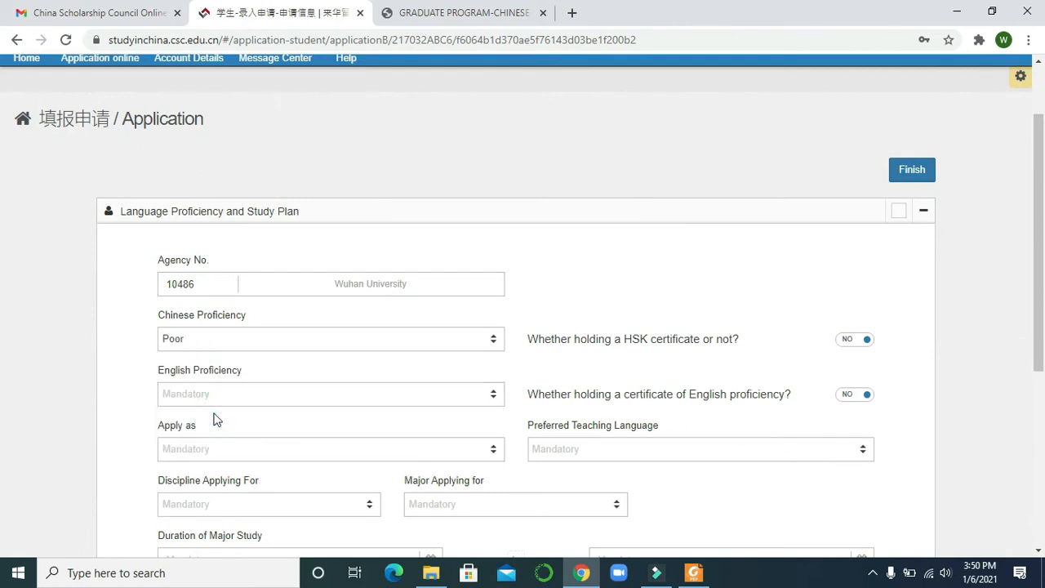
pyautogui.click(318, 397)
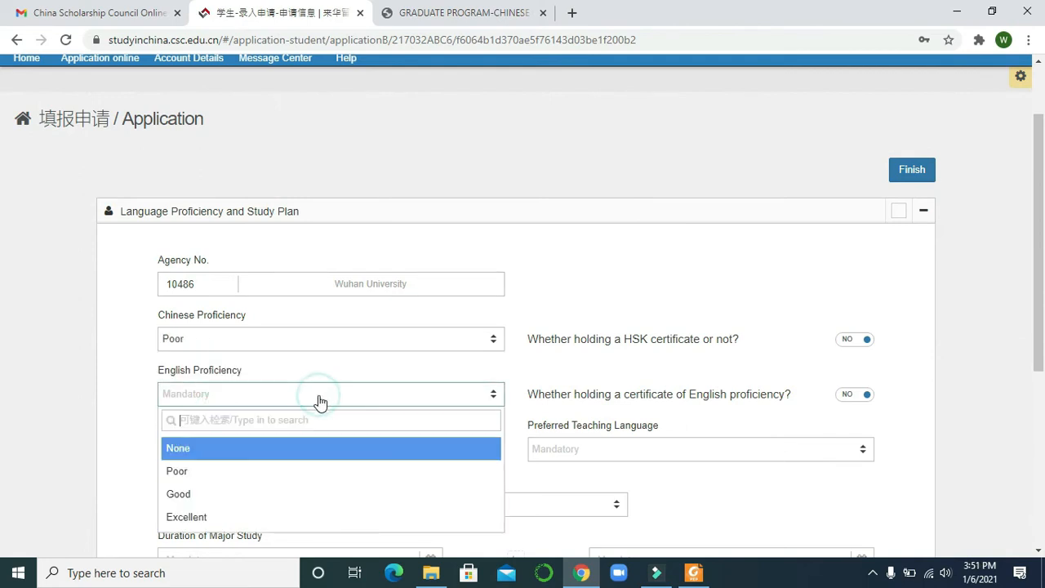
pyautogui.click(207, 517)
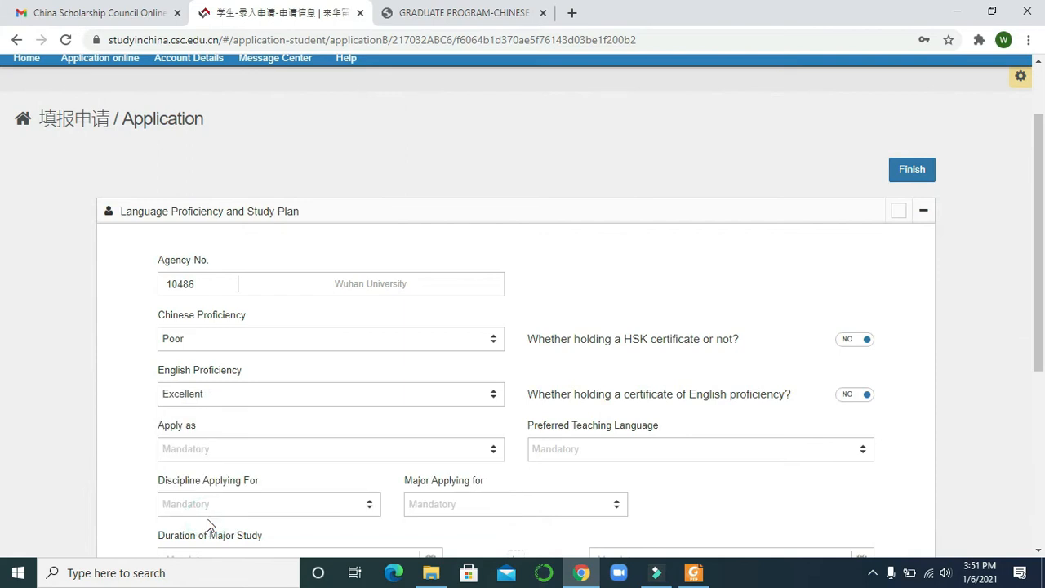
# Complete the study plan for an English-taught Doctor's Degree in Economics, Regional Economics, from 2021-09-01 to 2024-07-15, and verify and save it.
pyautogui.scroll(-2, 1042, 208)
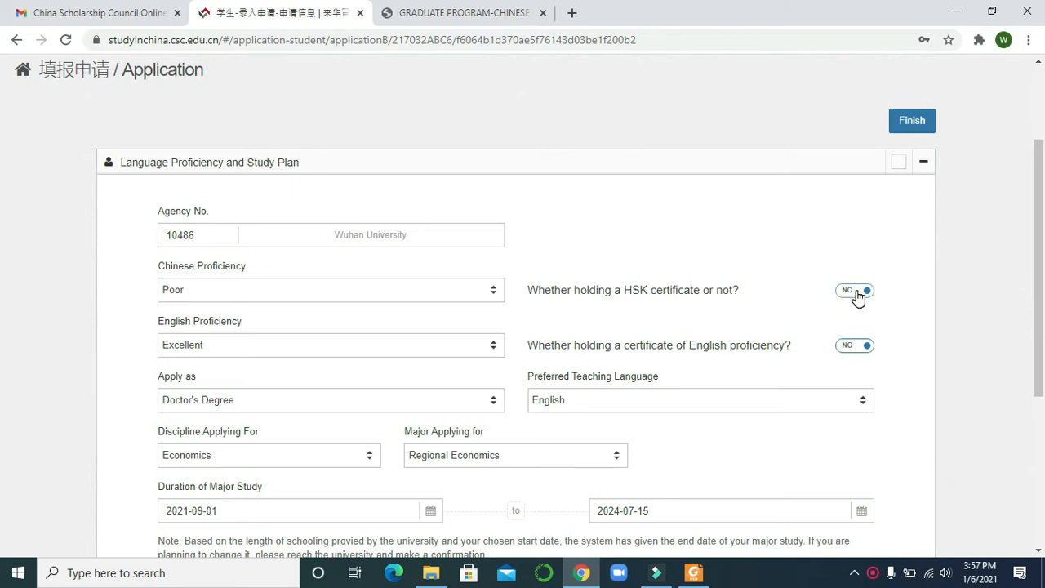
pyautogui.moveTo(1043, 243); pyautogui.dragTo(1042, 317)
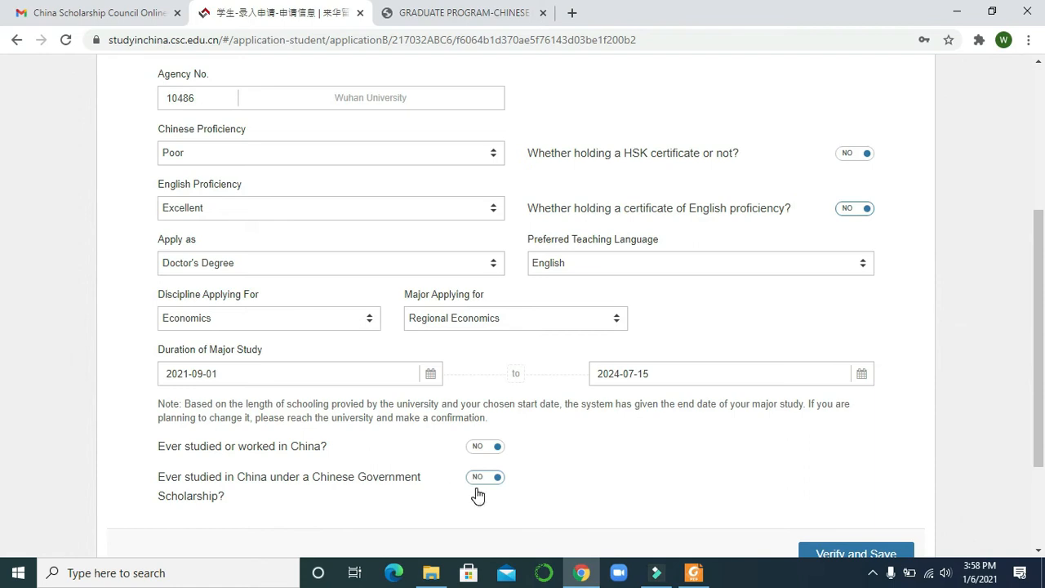
pyautogui.moveTo(1043, 331); pyautogui.dragTo(1043, 412)
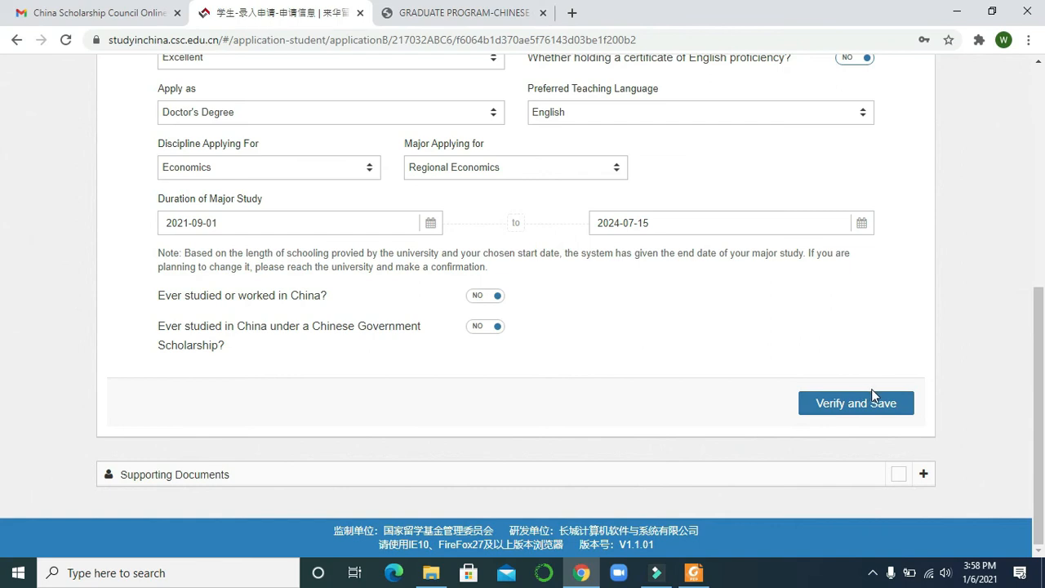
pyautogui.click(867, 410)
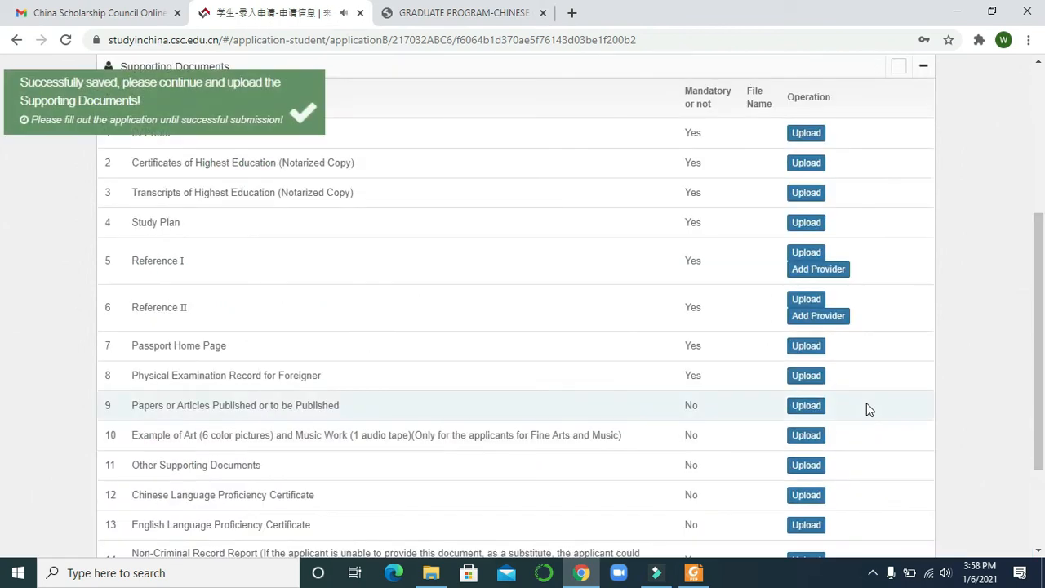
# Examine the ID photo upload requirements for photo size, background, file type, resolution, file size and file name length.
pyautogui.moveTo(1043, 326)
pyautogui.mouseDown()
pyautogui.moveTo(1044, 235)
pyautogui.moveTo(1043, 344)
pyautogui.mouseUp()
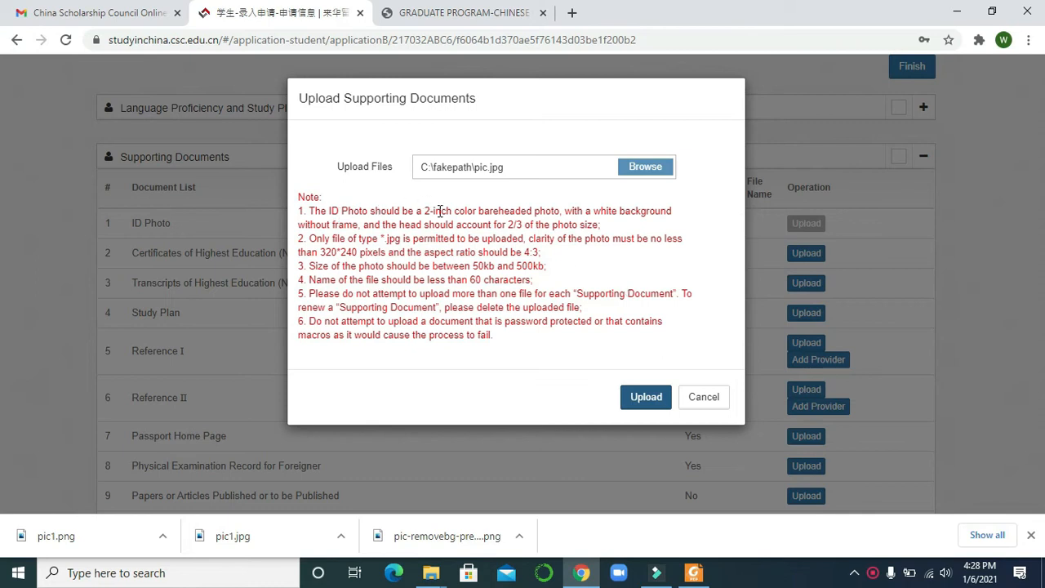
pyautogui.moveTo(424, 210); pyautogui.dragTo(454, 210)
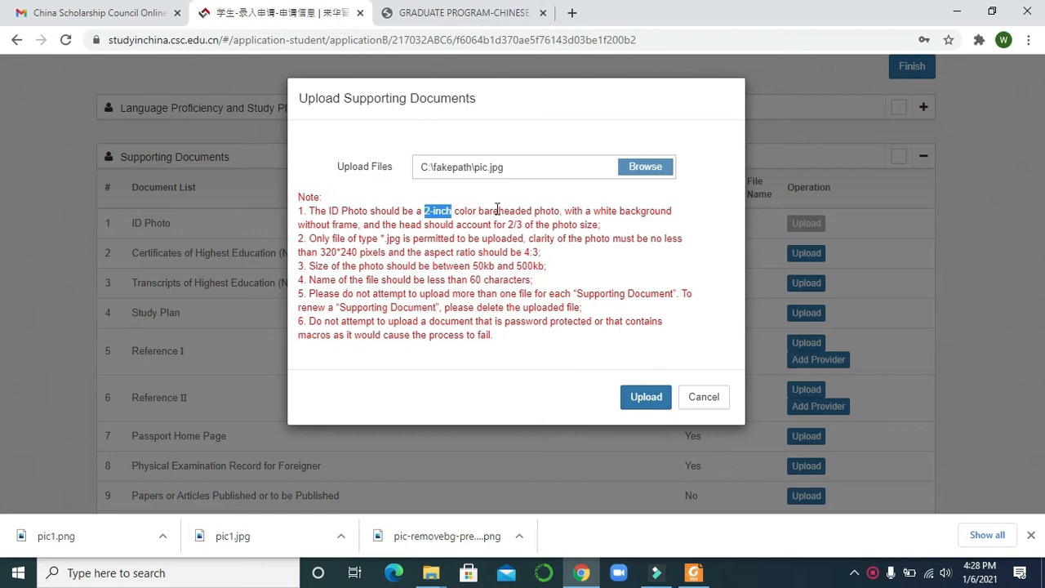
pyautogui.moveTo(594, 210); pyautogui.dragTo(673, 211)
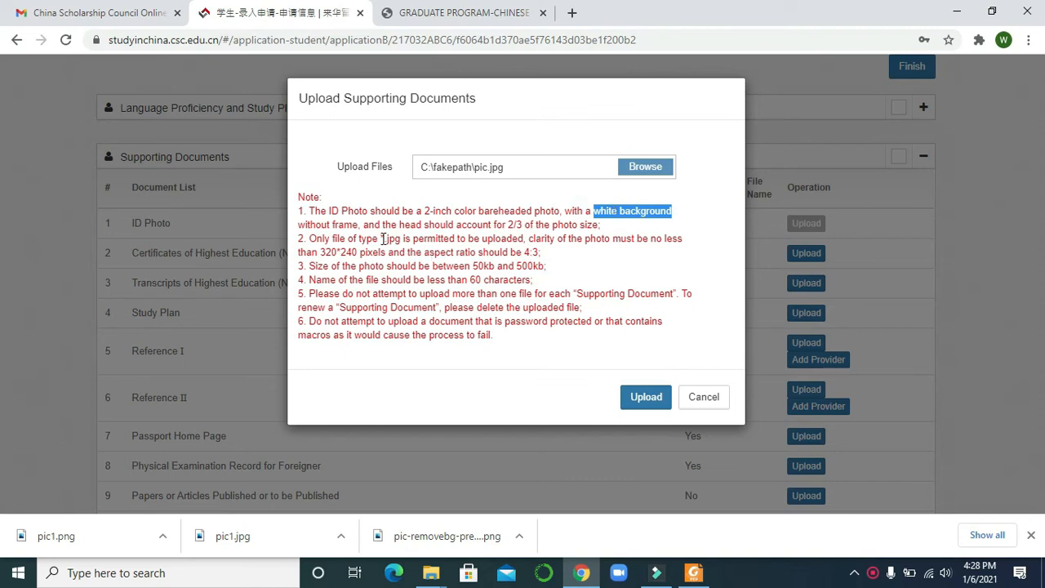
pyautogui.moveTo(381, 238); pyautogui.dragTo(402, 239)
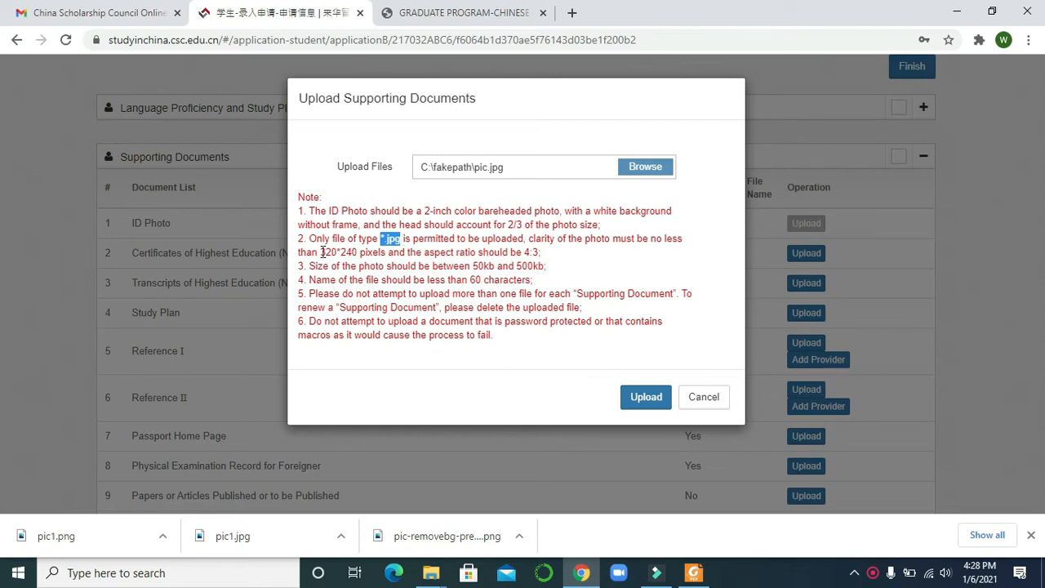
pyautogui.moveTo(320, 252); pyautogui.dragTo(358, 252)
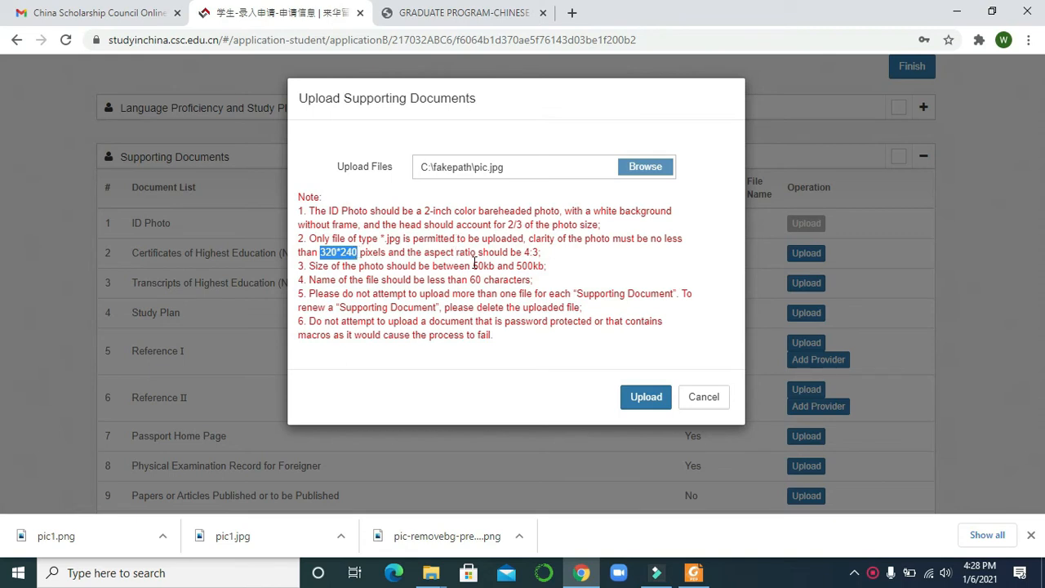
pyautogui.moveTo(472, 265); pyautogui.dragTo(546, 266)
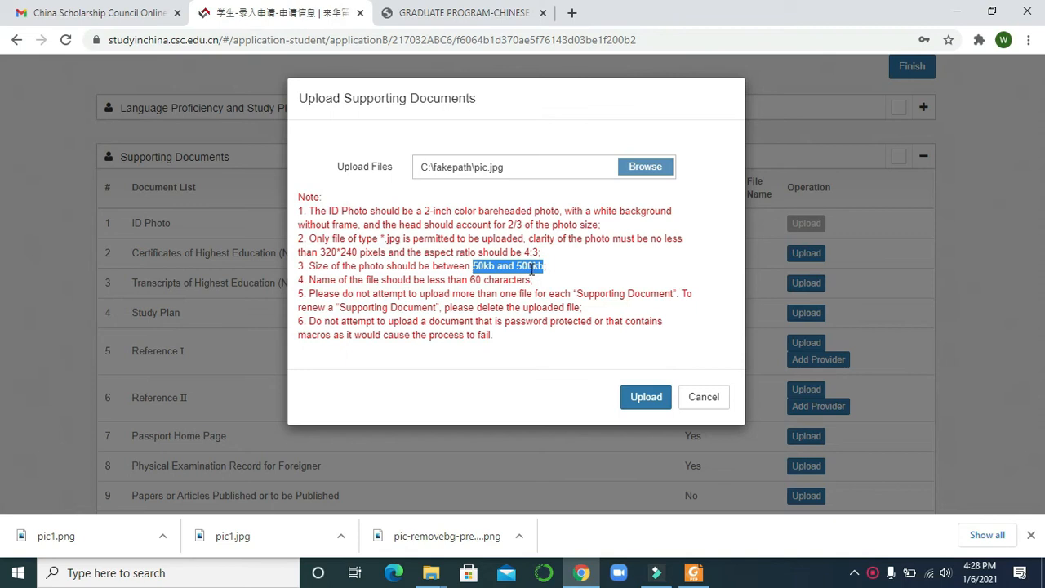
pyautogui.doubleClick(476, 279)
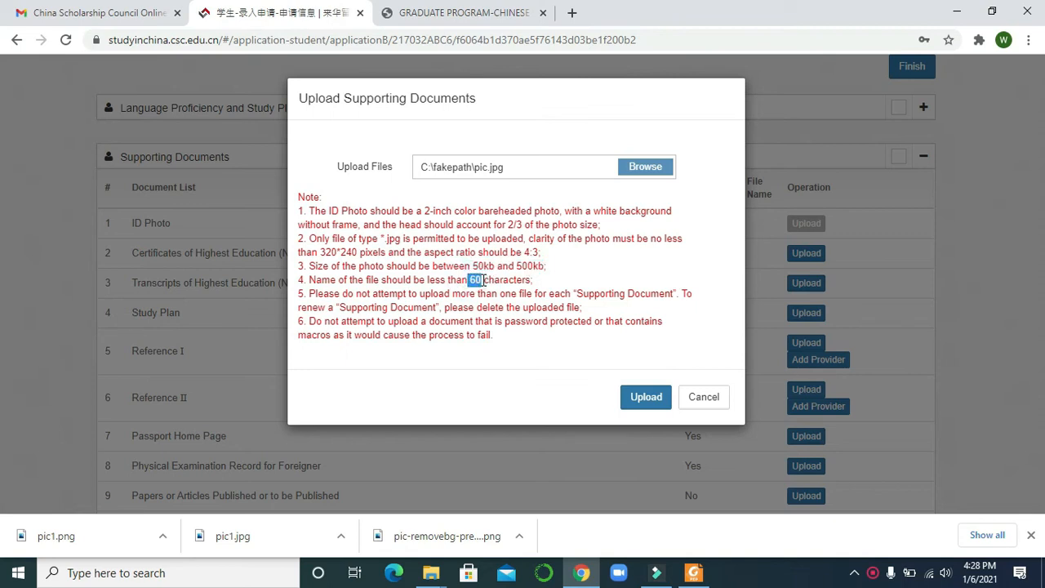
pyautogui.moveTo(477, 279); pyautogui.dragTo(529, 279)
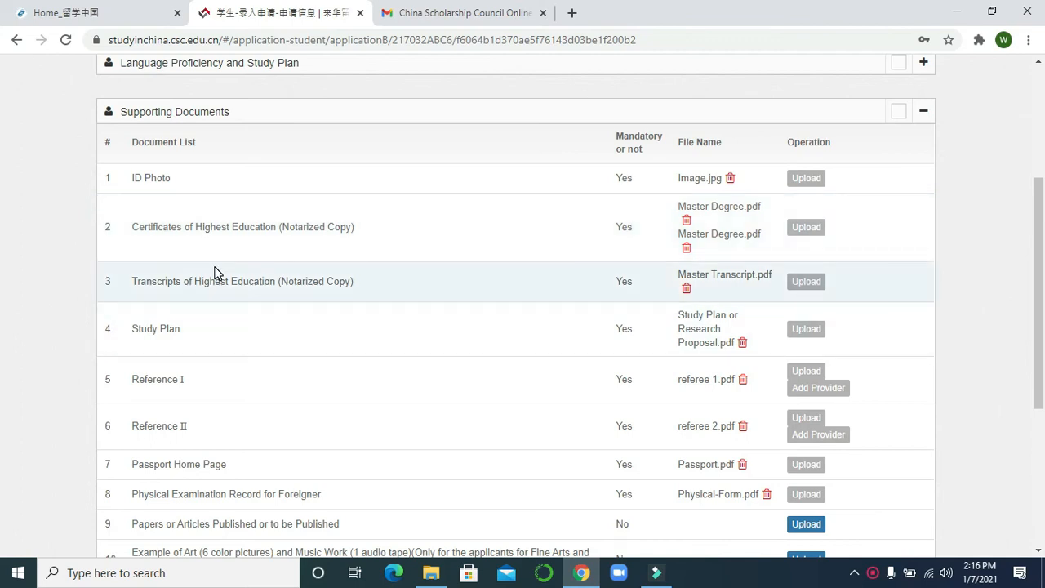
# Review the uploaded files in the Supporting Documents list, from the ID Photo down to the Non-Criminal Record Report.
pyautogui.scroll(-3, 2, 233)
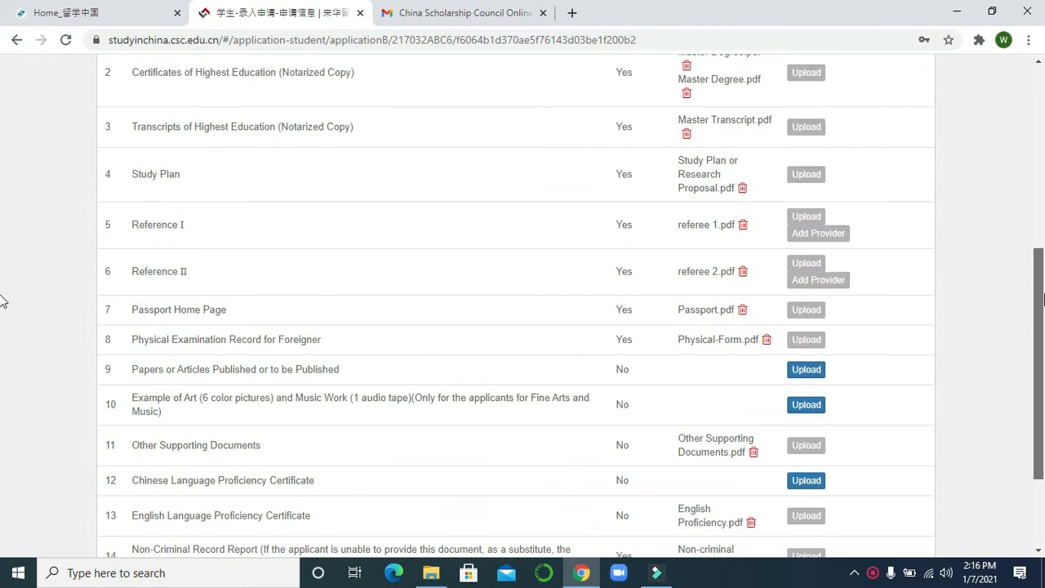
pyautogui.moveTo(1044, 318); pyautogui.dragTo(1043, 245)
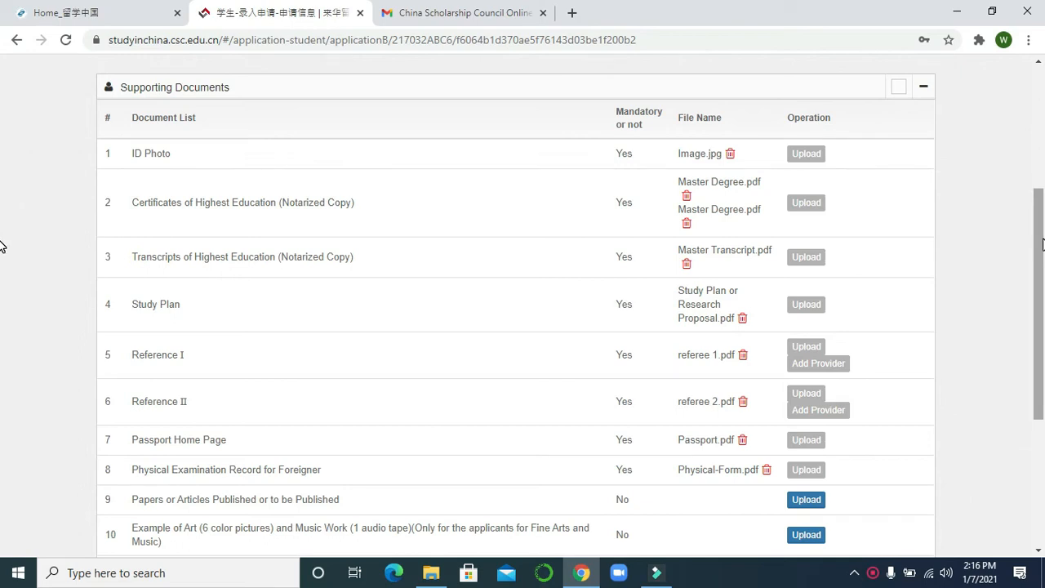
pyautogui.scroll(-1, 1, 245)
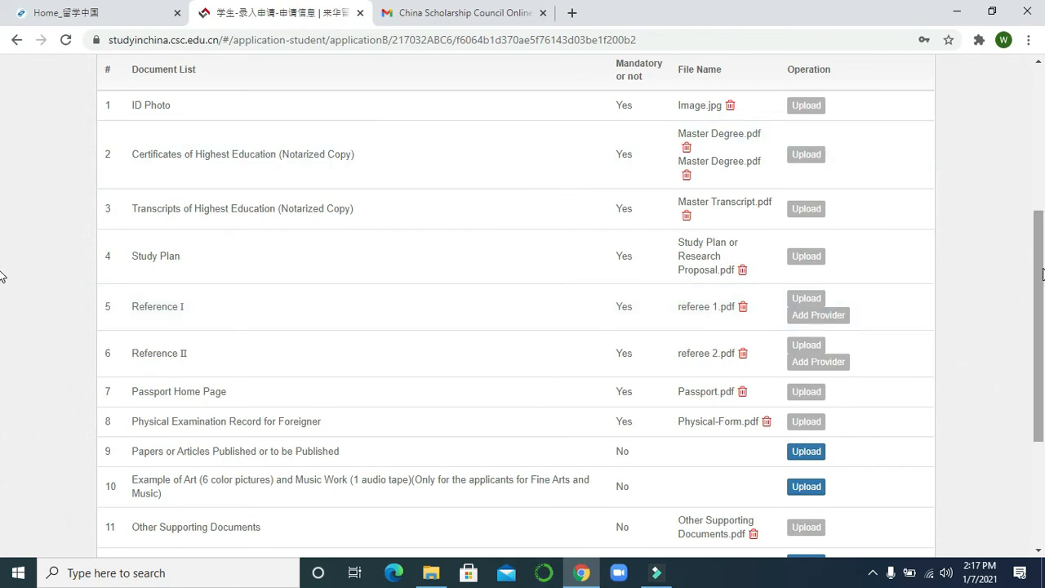
pyautogui.moveTo(808, 300)
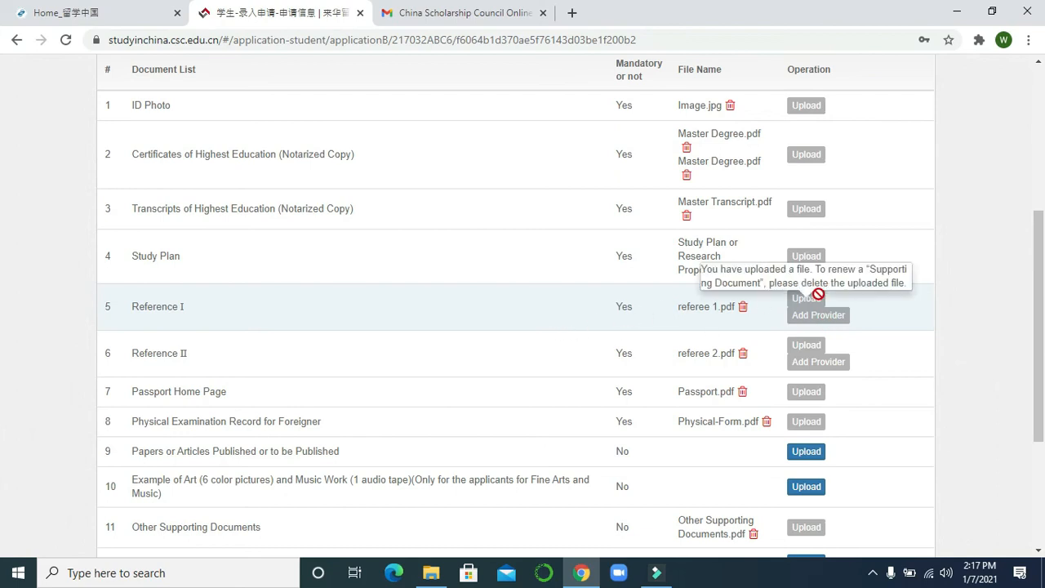
pyautogui.scroll(-3, 2, 258)
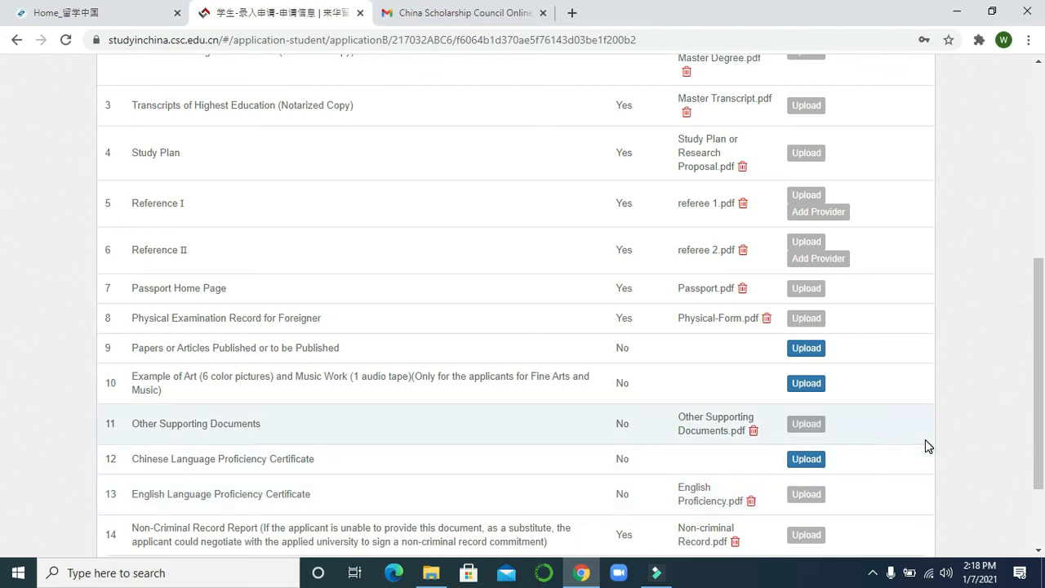
pyautogui.scroll(-1, 1043, 362)
pyautogui.scroll(-1, 1043, 361)
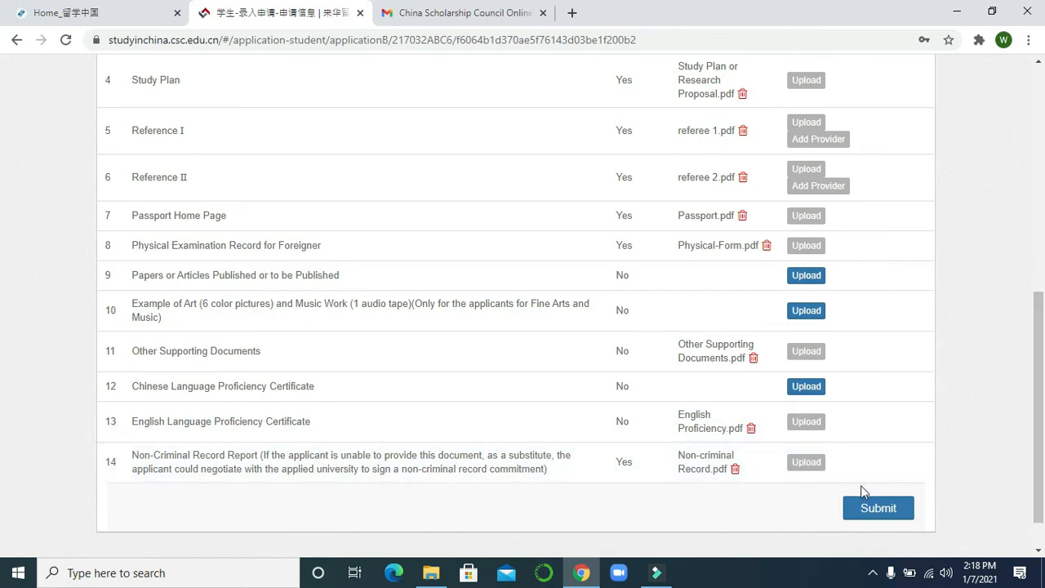
# Submit the application, accepting the CSC's Statement of Applicant and confirming the submission, and check its application status.
pyautogui.click(876, 512)
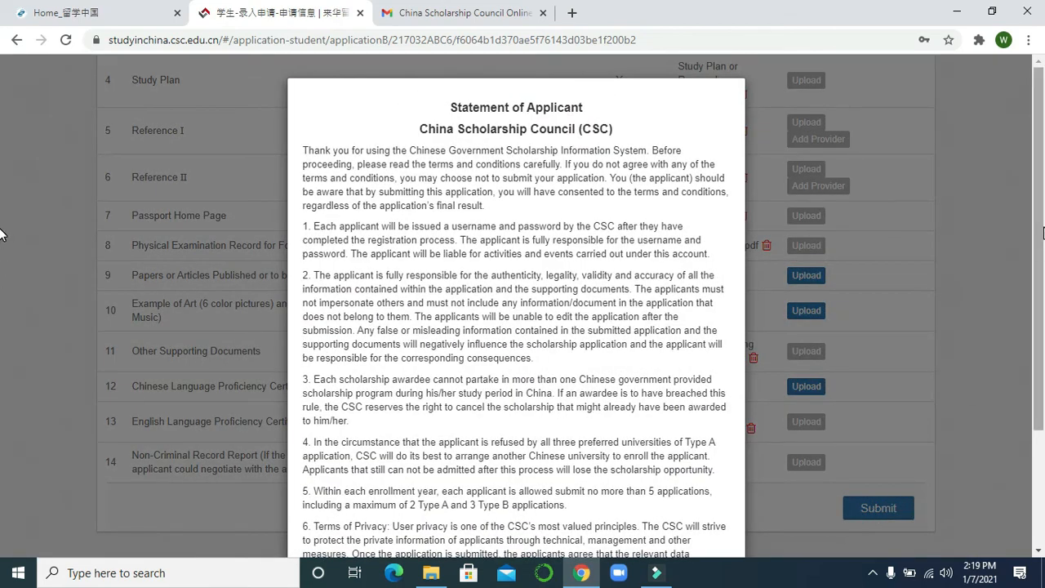
pyautogui.scroll(-1, 1, 237)
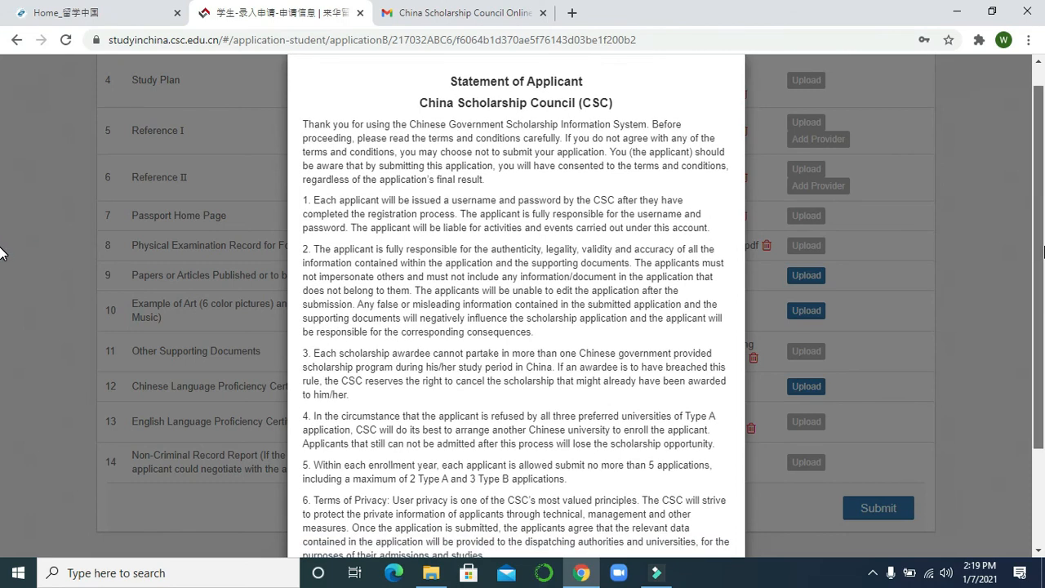
pyautogui.scroll(-2, 2, 261)
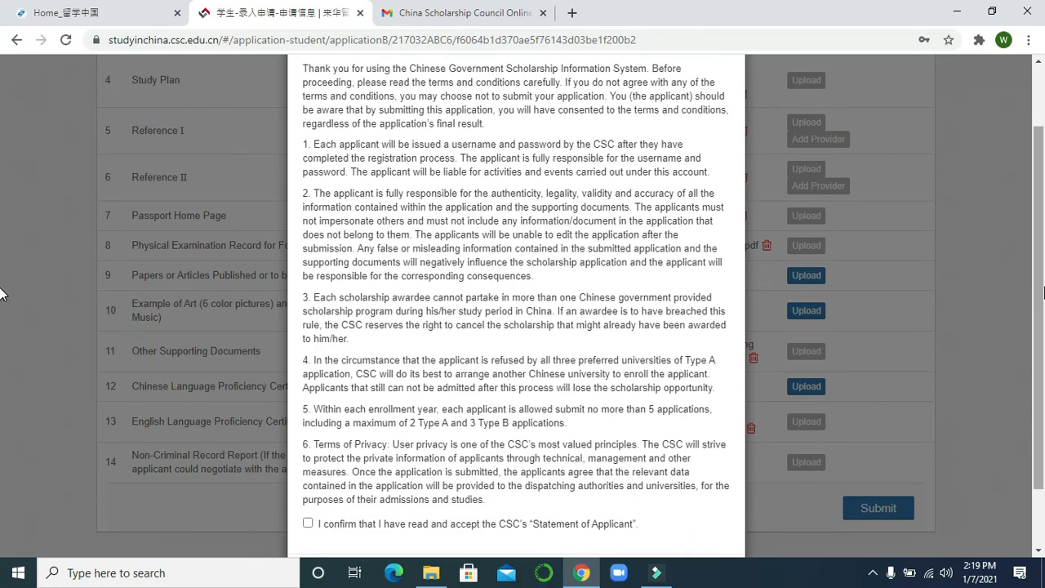
pyautogui.scroll(-3, 1, 326)
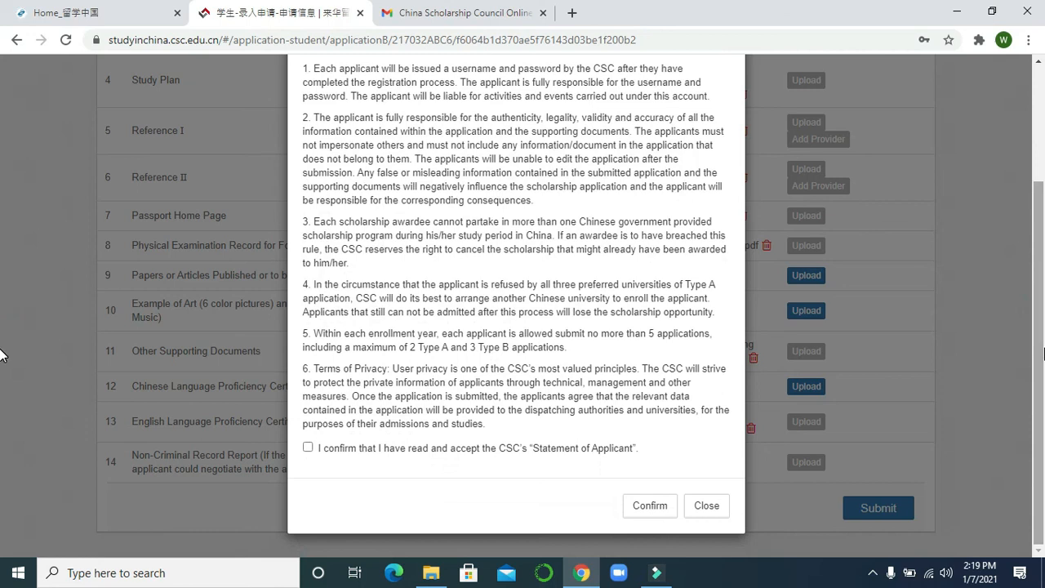
pyautogui.click(308, 449)
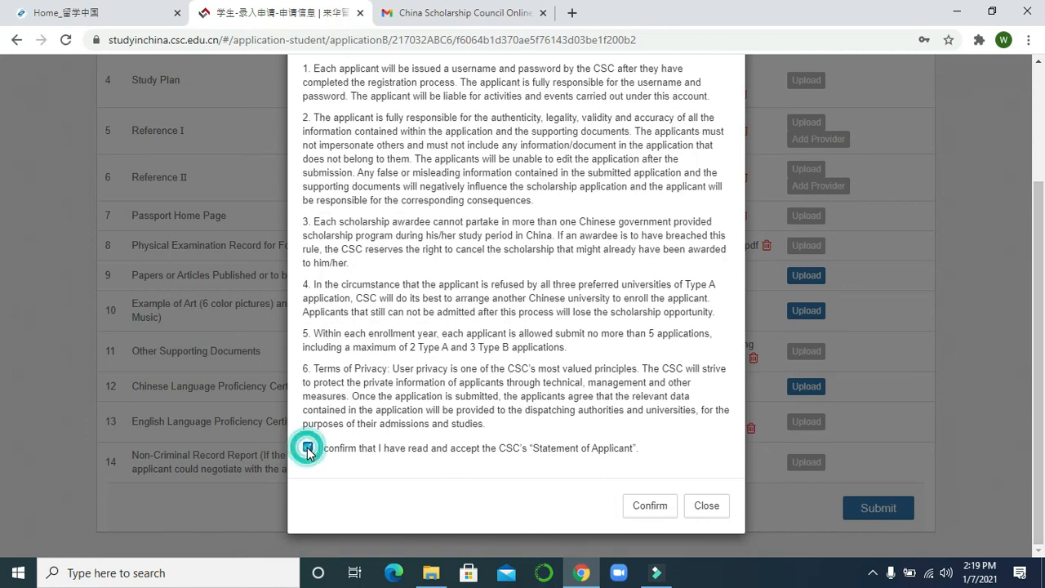
pyautogui.click(650, 507)
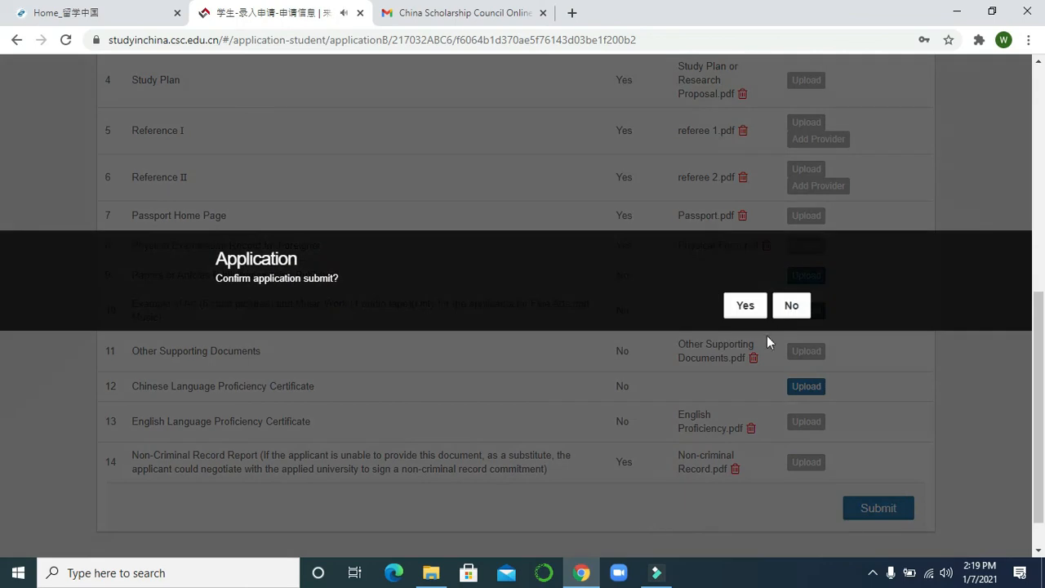
pyautogui.click(746, 306)
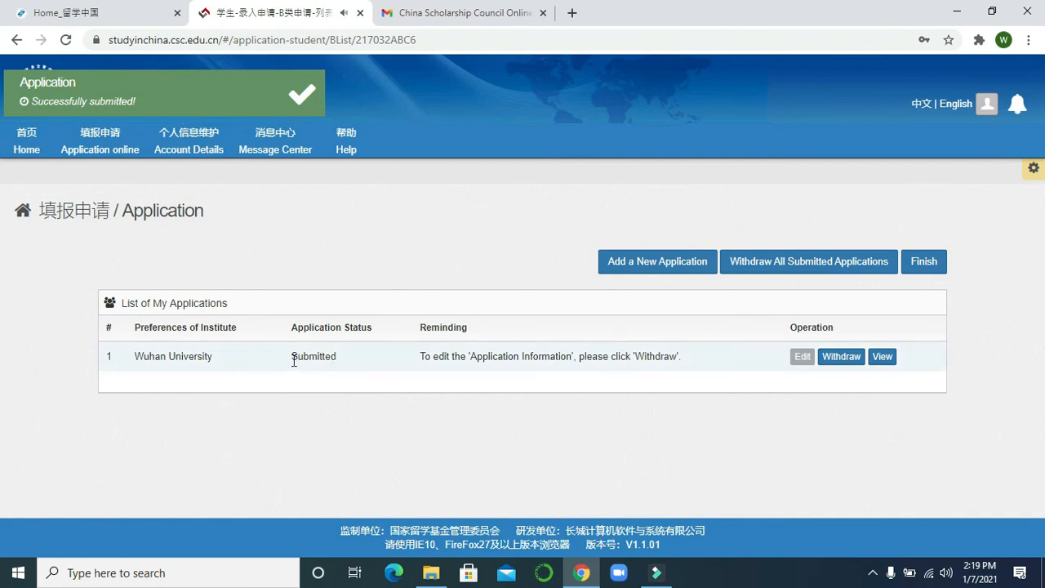
pyautogui.moveTo(291, 358); pyautogui.dragTo(341, 356)
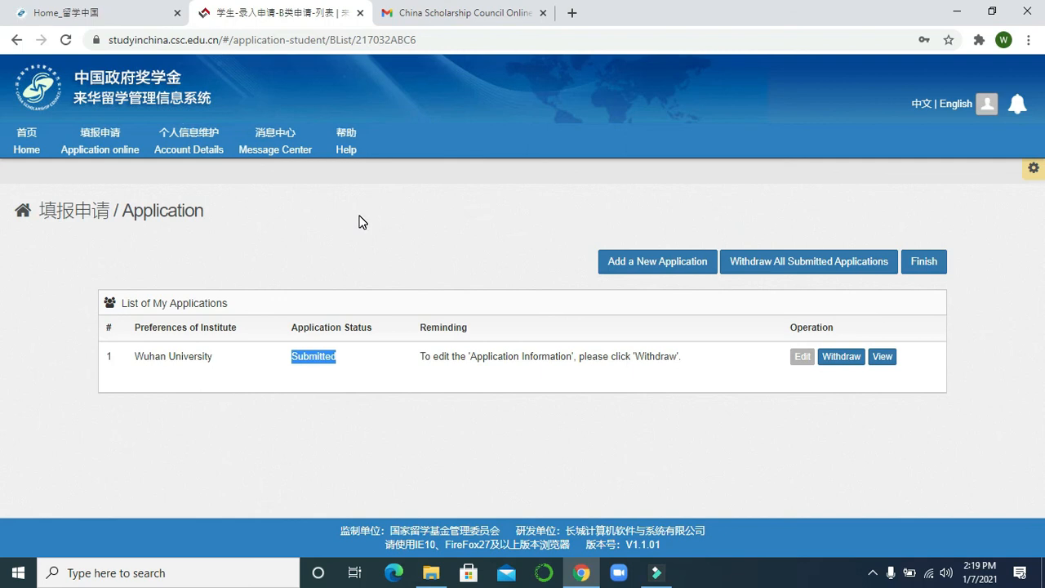
# Download the application form from the online application overview and show the PDF in its folder.
pyautogui.click(110, 180)
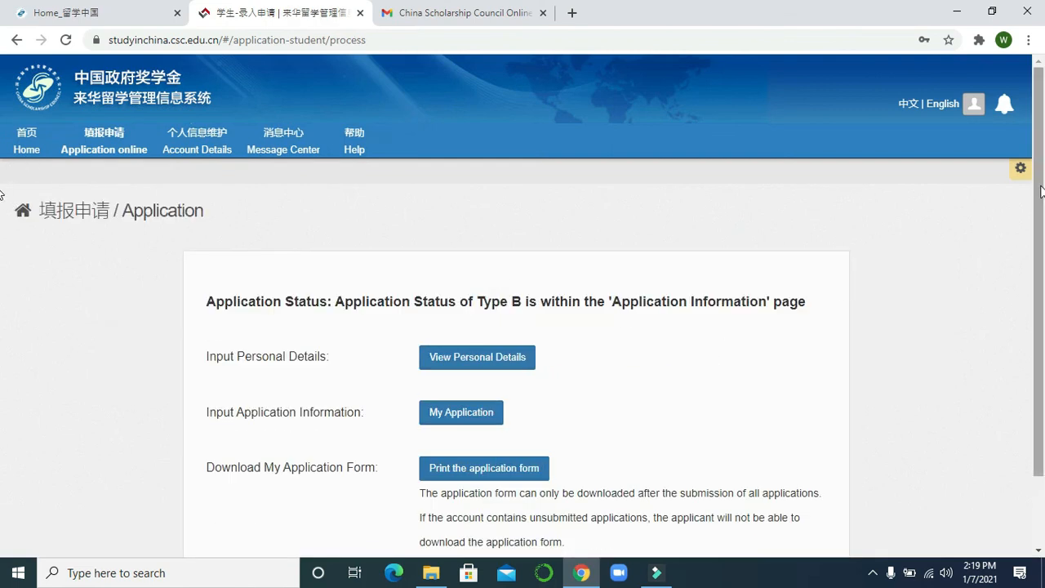
pyautogui.scroll(-1, 2, 194)
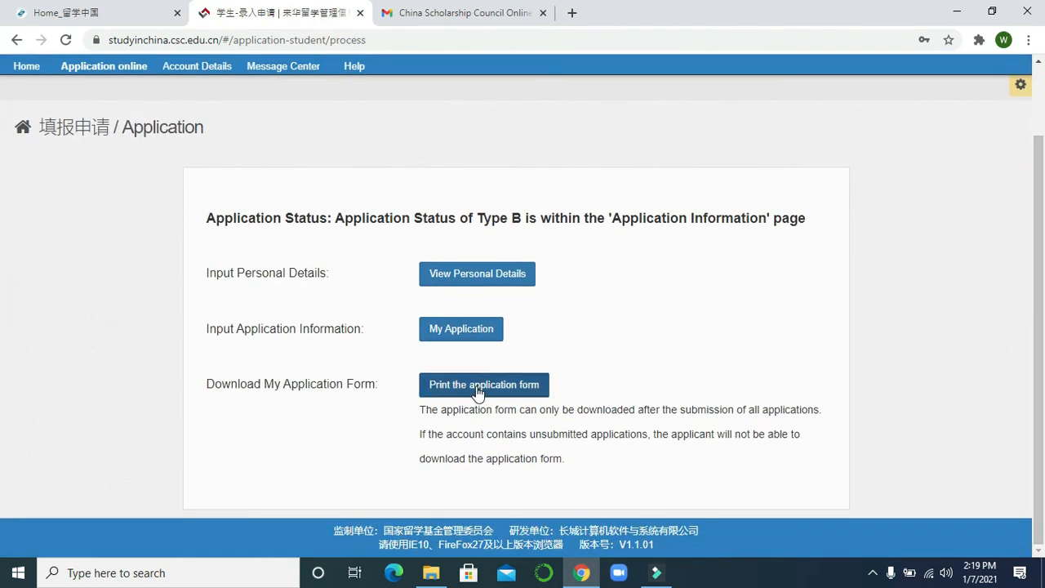
pyautogui.click(492, 395)
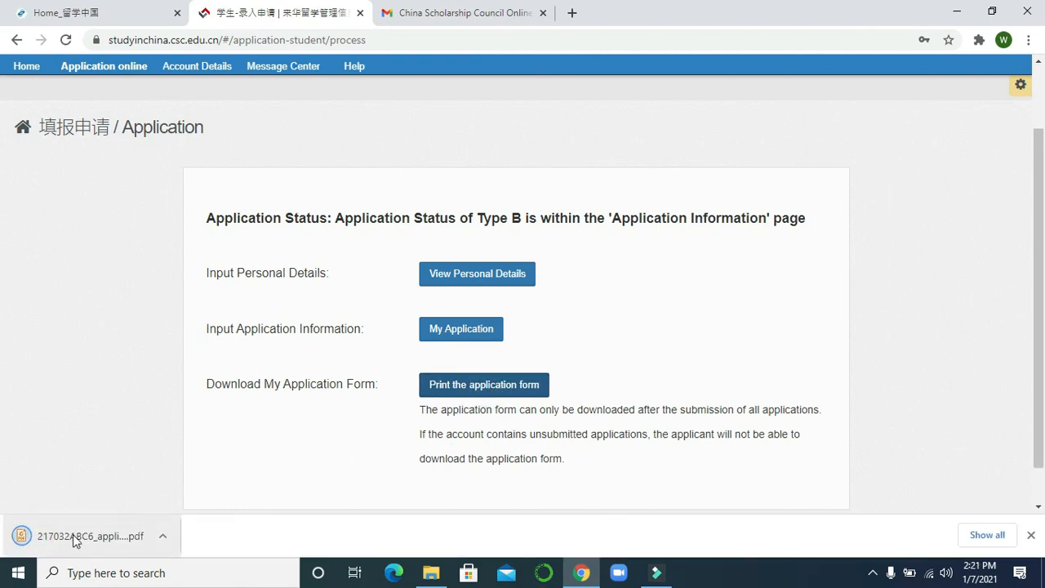
pyautogui.click(161, 538)
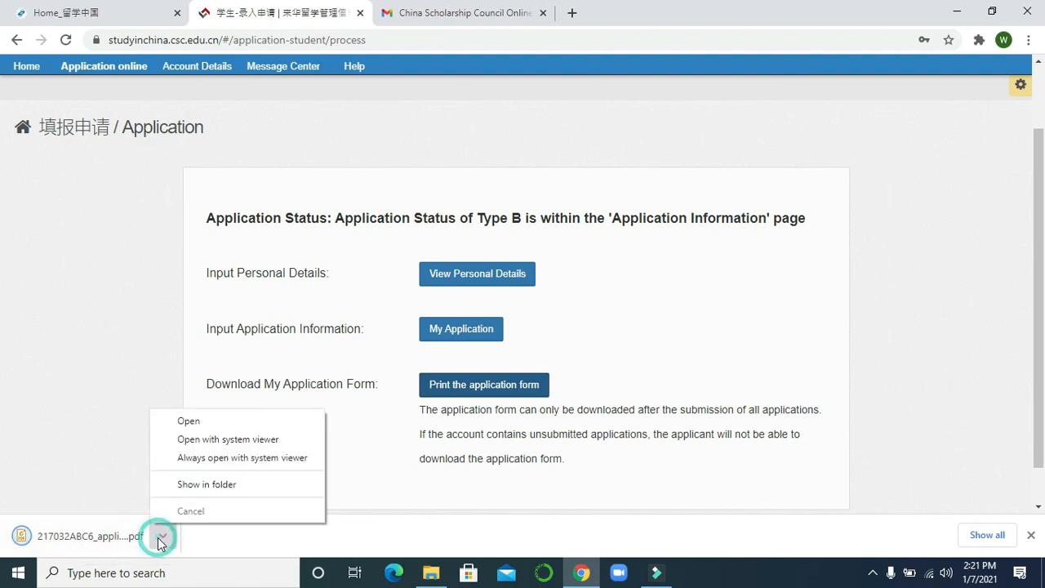
pyautogui.click(219, 485)
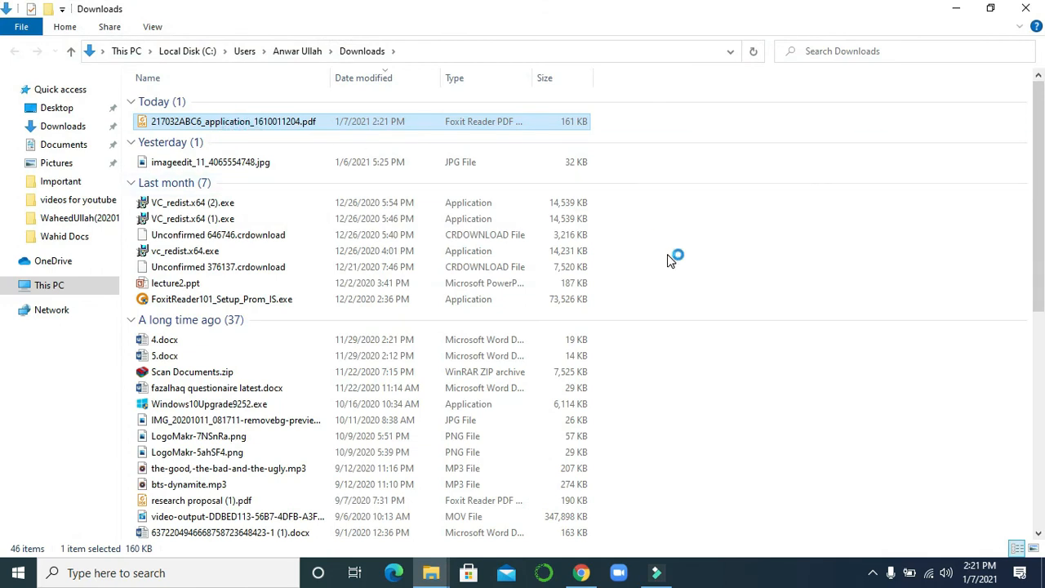
# Open the downloaded application form in Foxit Reader and look through its pages from Personal Information to Other Contacts.
pyautogui.scroll(-5, 5, 179)
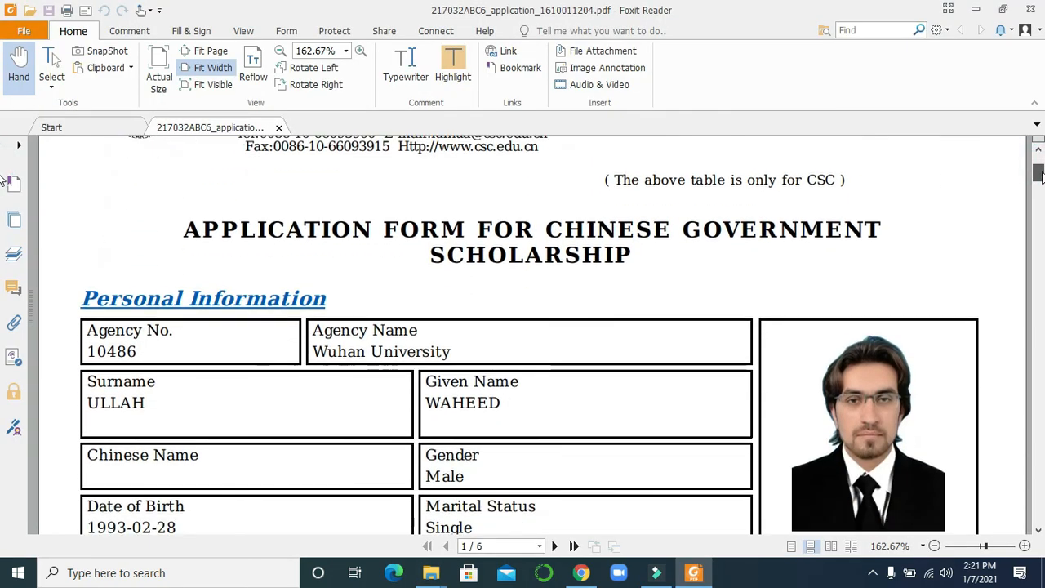
pyautogui.moveTo(1040, 182); pyautogui.dragTo(1040, 257)
pyautogui.moveTo(1039, 271); pyautogui.dragTo(1040, 338)
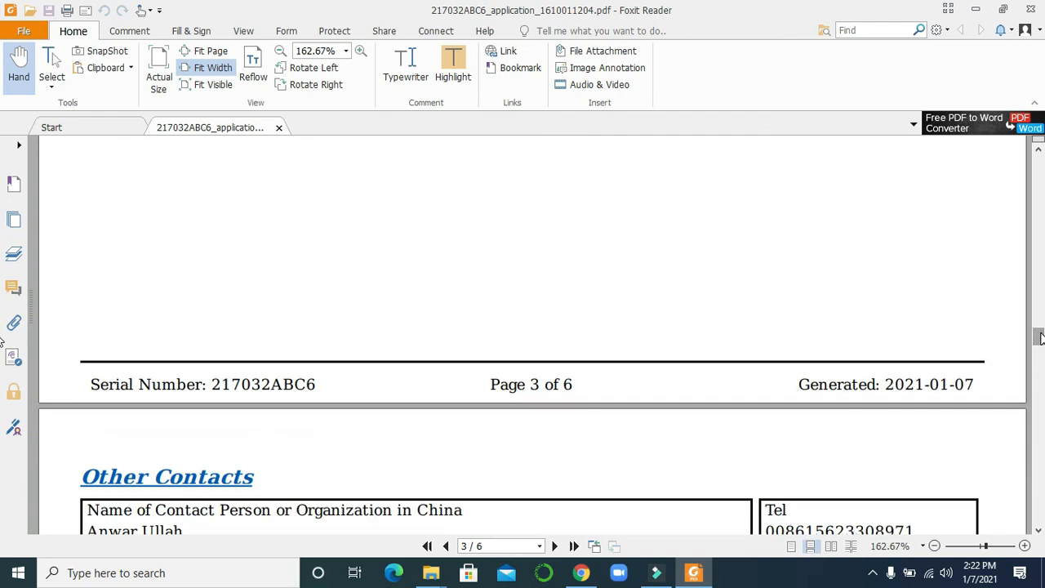